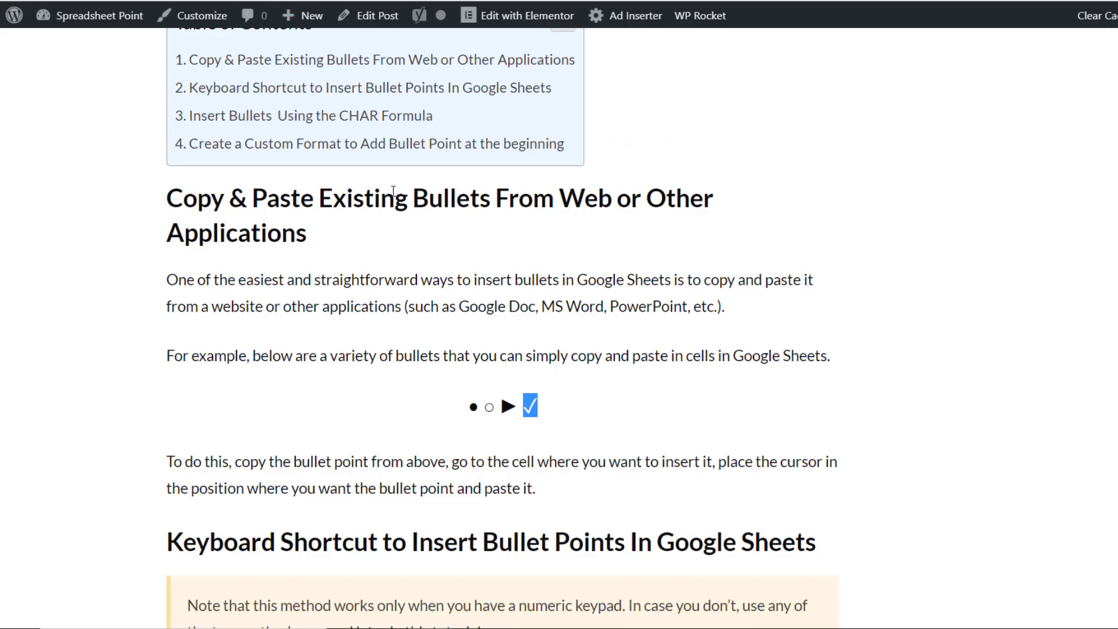
Step: Scroll the article to its sample bullets and select the solid round bullet
scroll(394, 197, "up", 5)
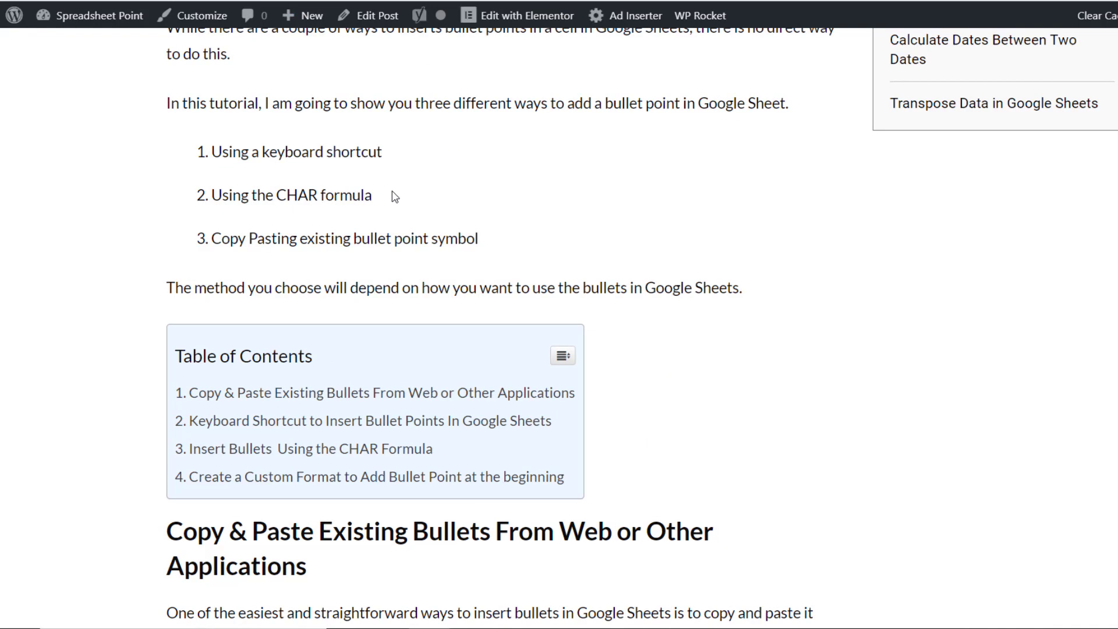
scroll(394, 197, "down", 8)
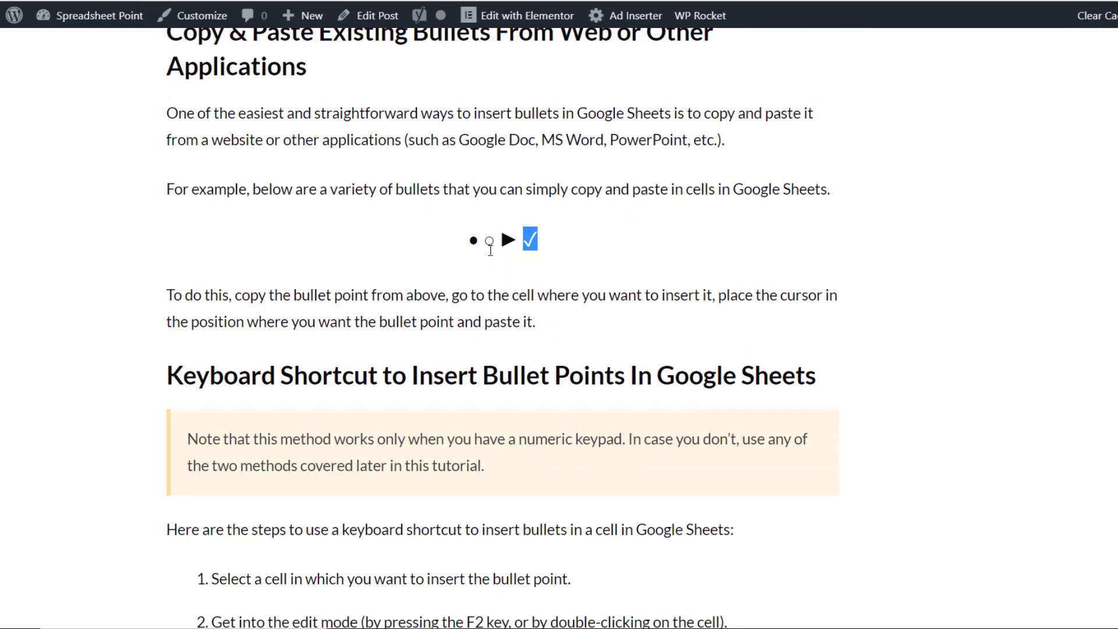
left_click(470, 241)
double_click(474, 239)
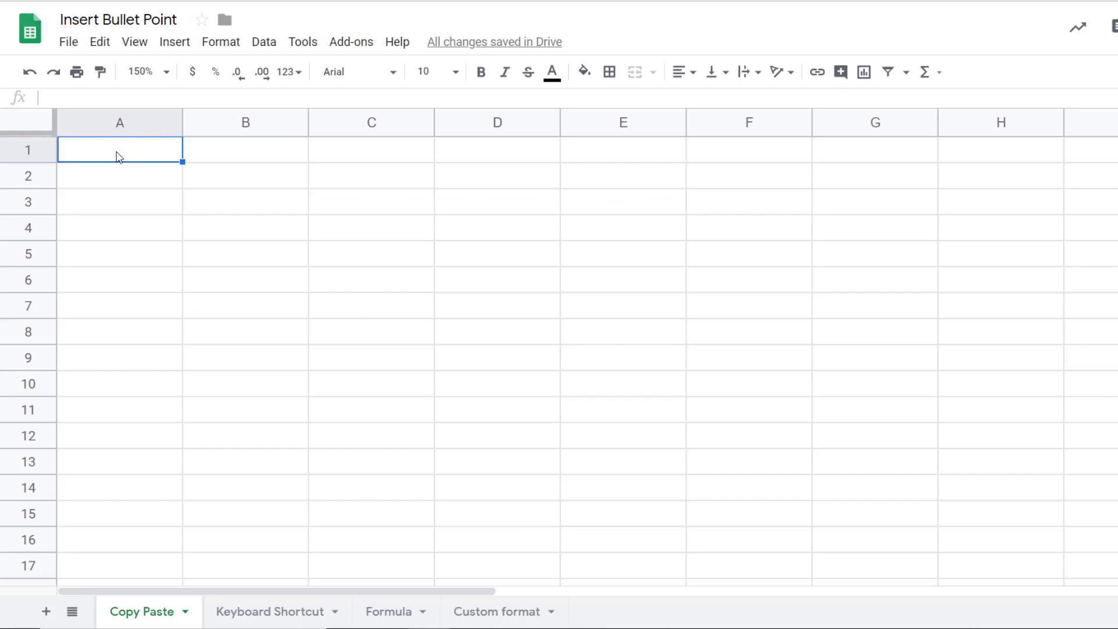
Step: Paste the copied bullet into A1 and the article's ✓ check mark into A2
double_click(119, 156)
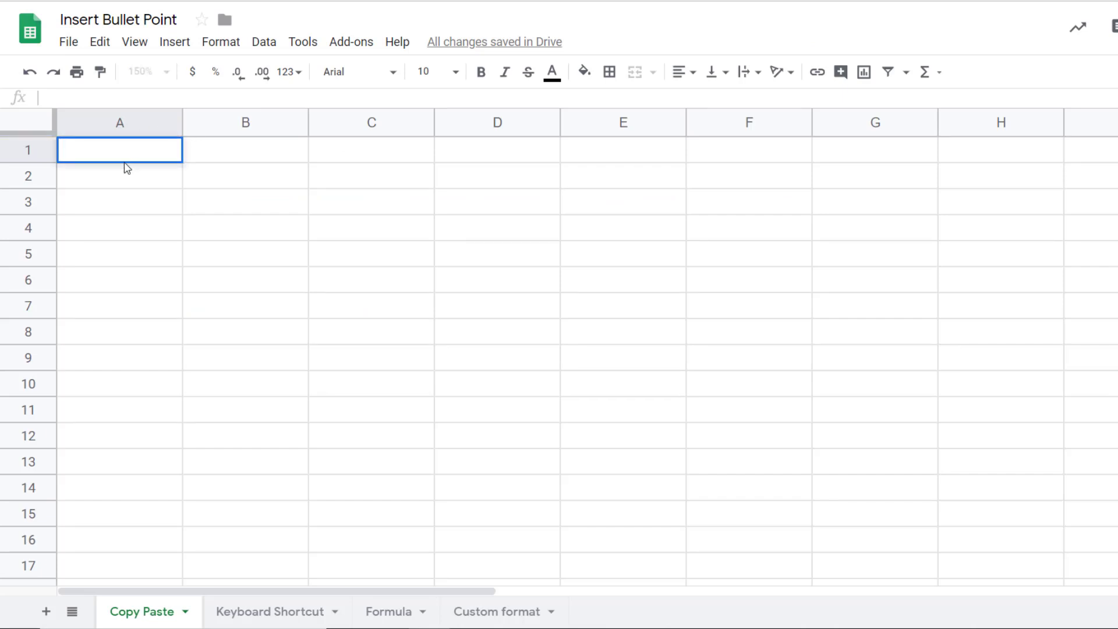
type("•")
key("Return")
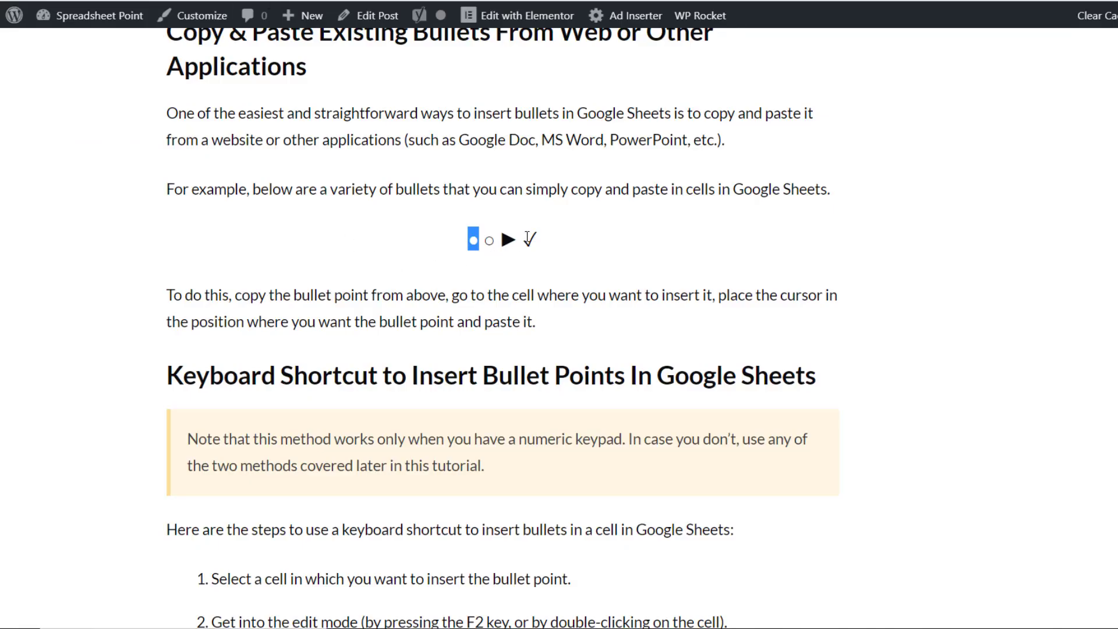
left_click_drag(528, 237, 537, 233)
key("ctrl+c")
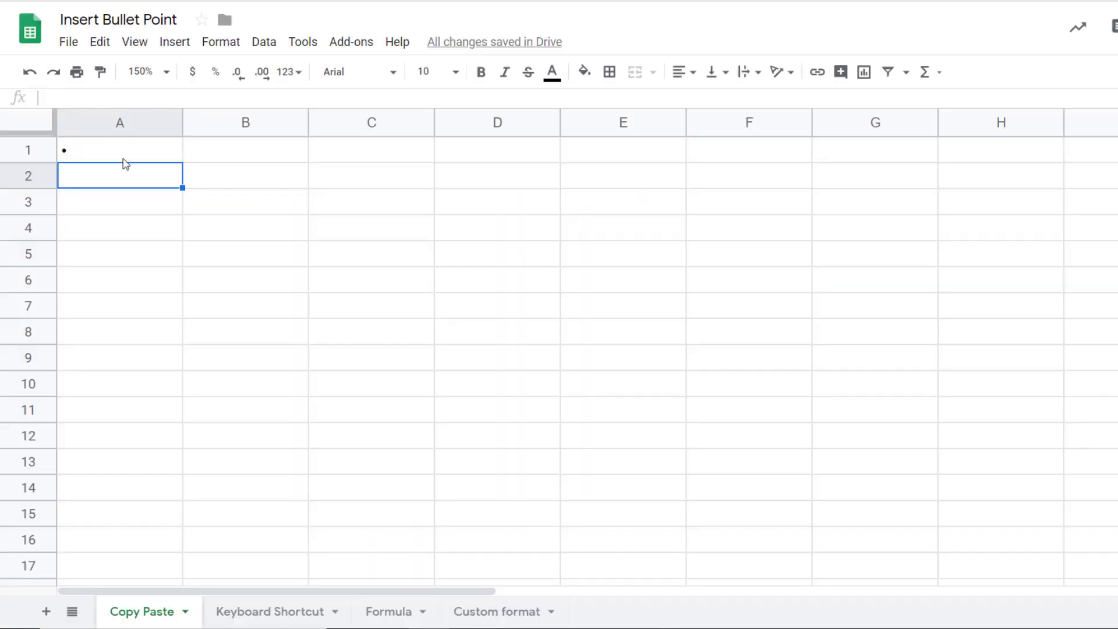
double_click(98, 176)
key("ctrl+v")
Step: Edit A1 so it reads '• item 1'
left_click(101, 151)
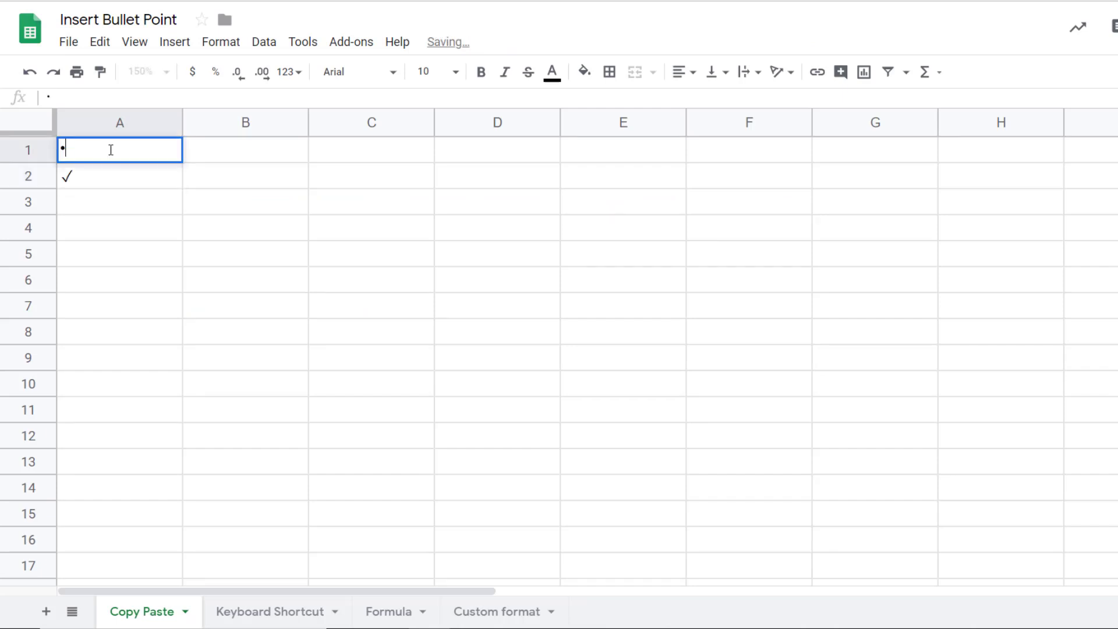
type("tems")
key("Left")
key("Left")
key("Left")
key("Left")
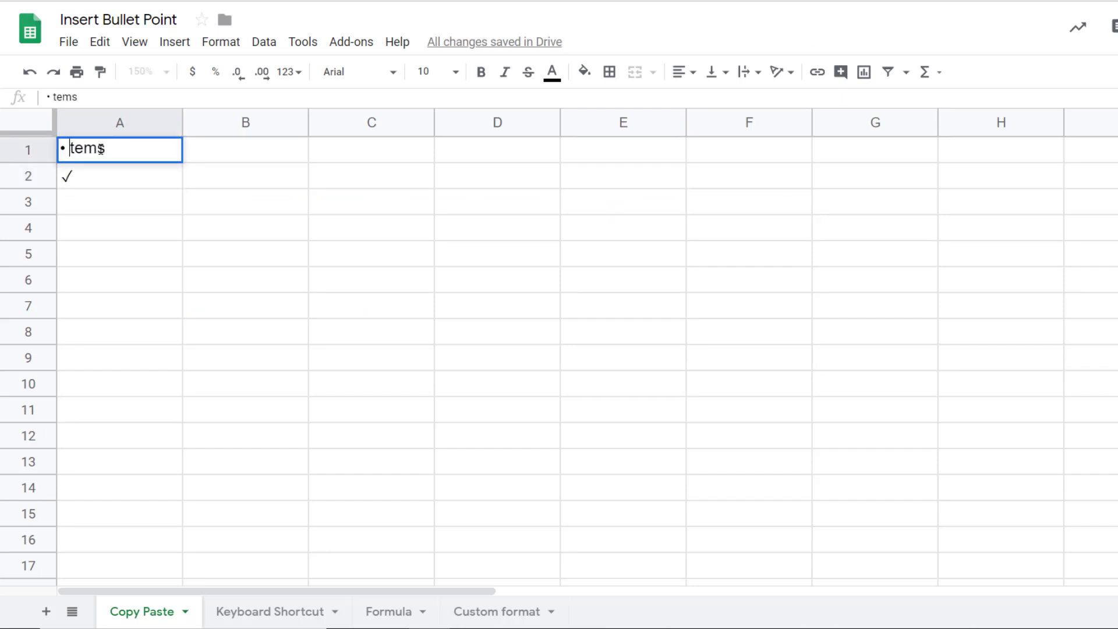
type("i")
key("End")
key("BackSpace")
key("BackSpace")
type("1")
key("Return")
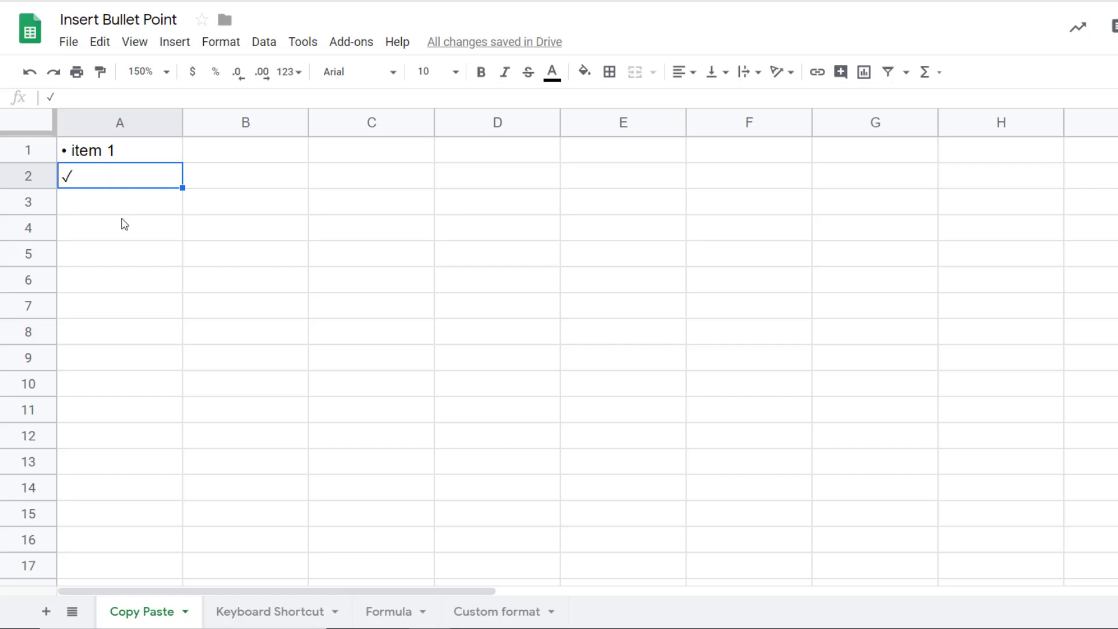
Step: On the Keyboard Shortcut sheet, enter '• Item 1' in B1 using the Alt+7 bullet
left_click(241, 616)
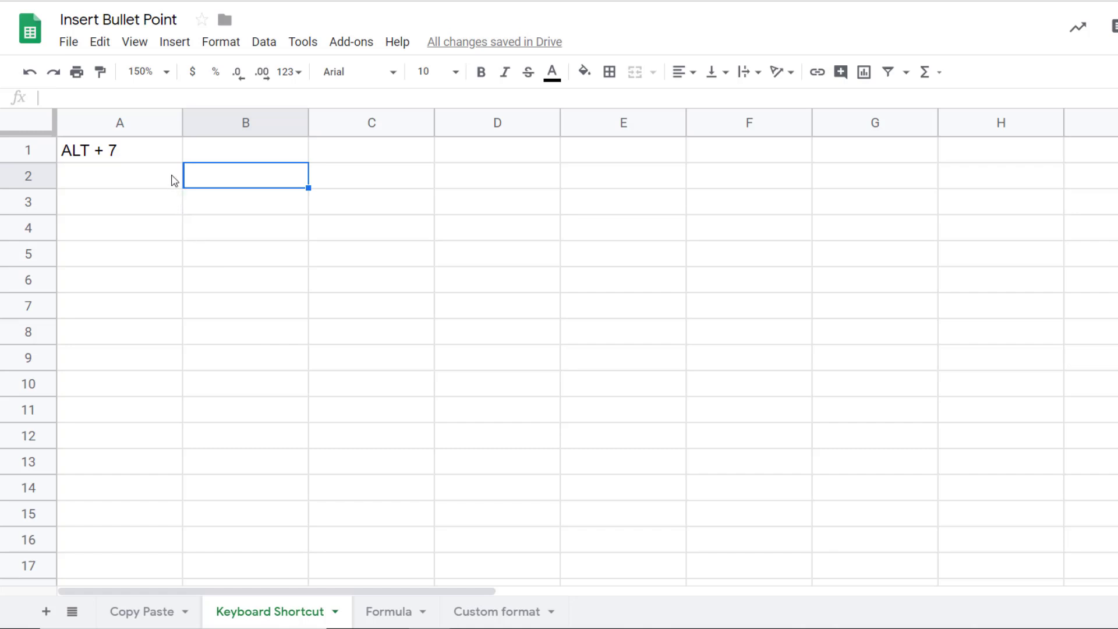
left_click(209, 158)
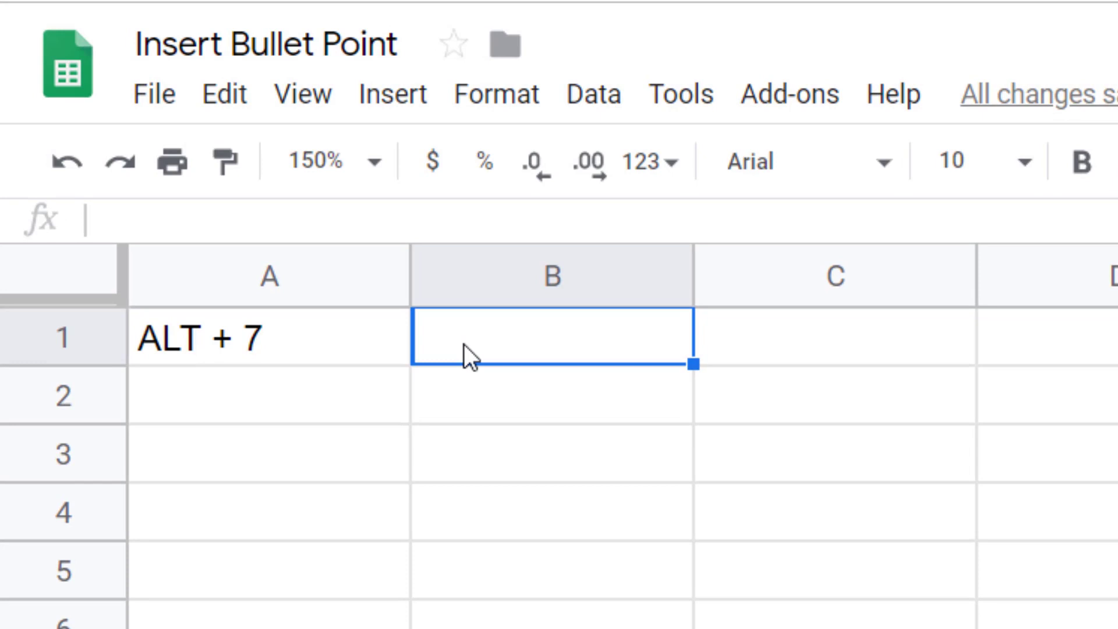
double_click(543, 341)
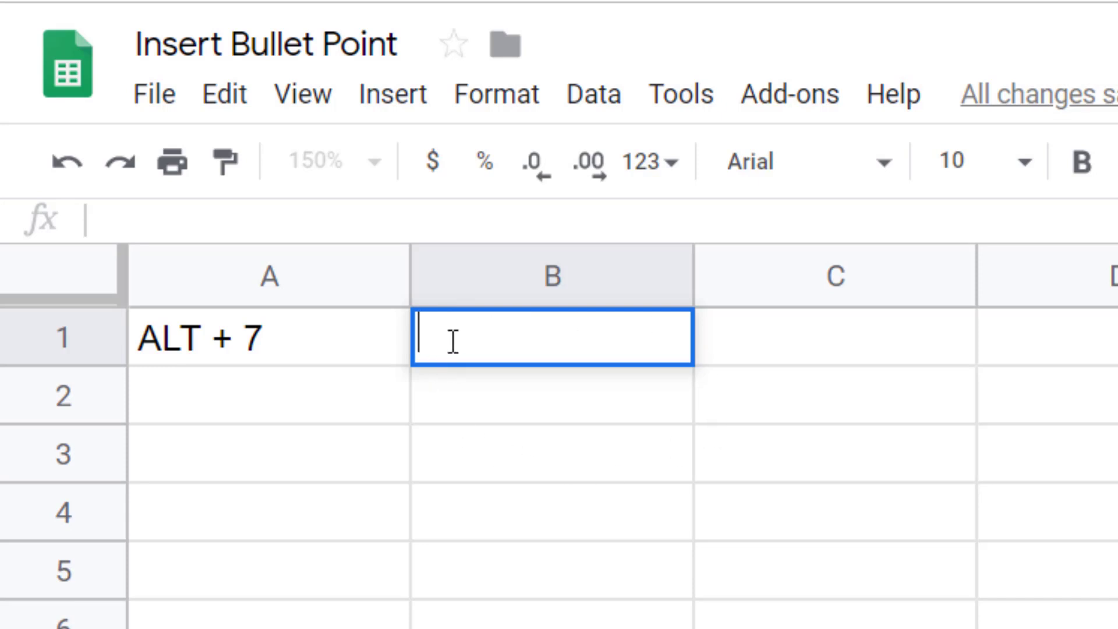
type("• Item ")
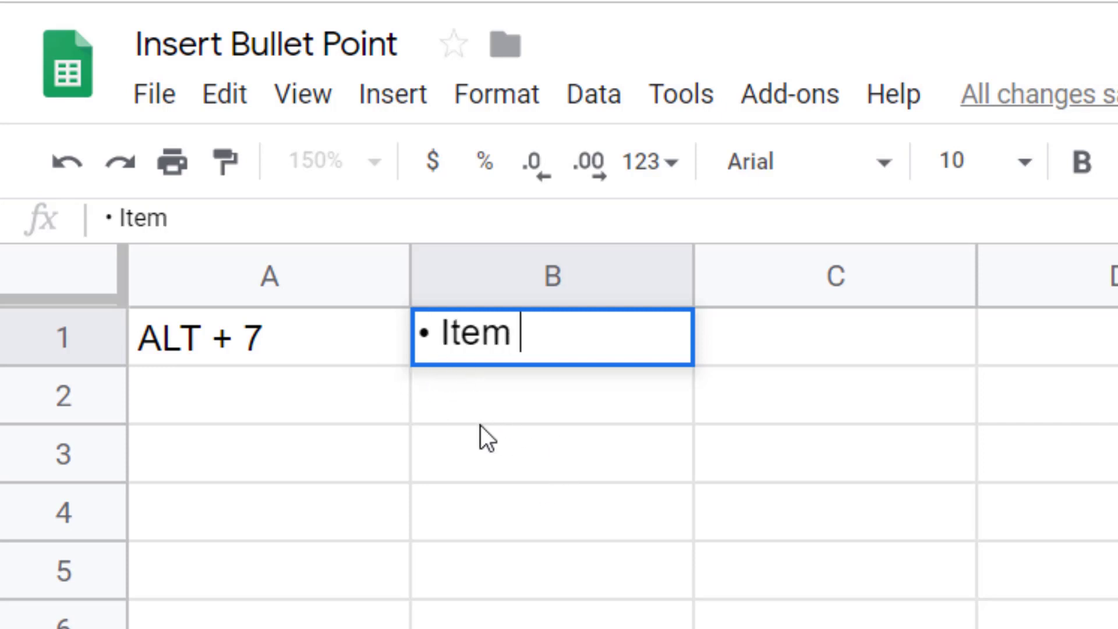
type("1")
Step: Add a second line '• Item 2' inside cell B1
key("alt+Return")
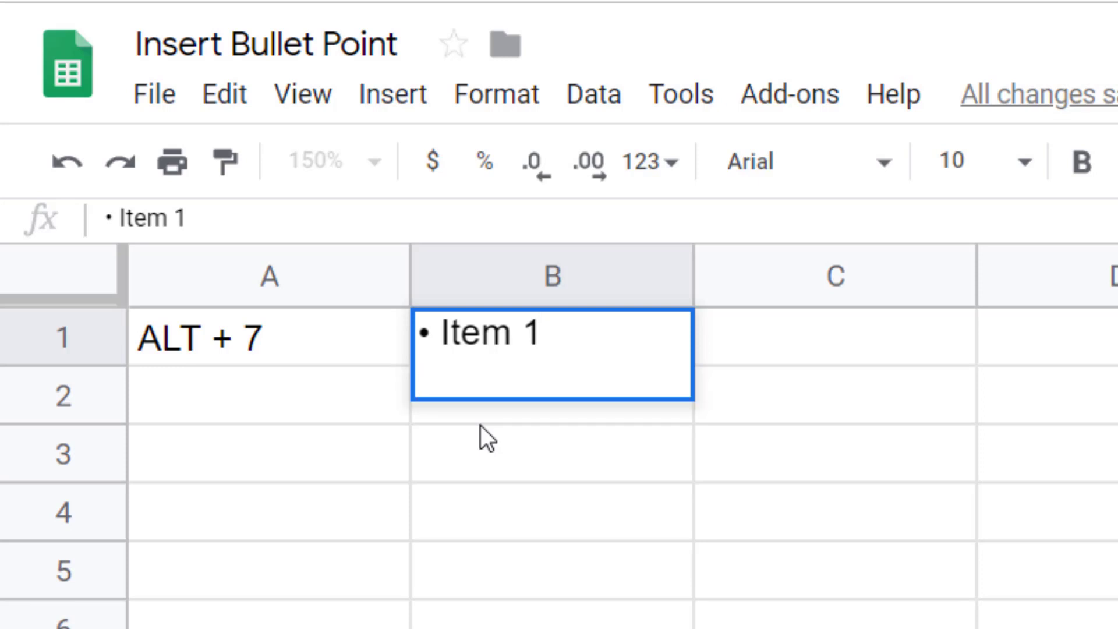
key("alt+KP_7")
type("Item 2")
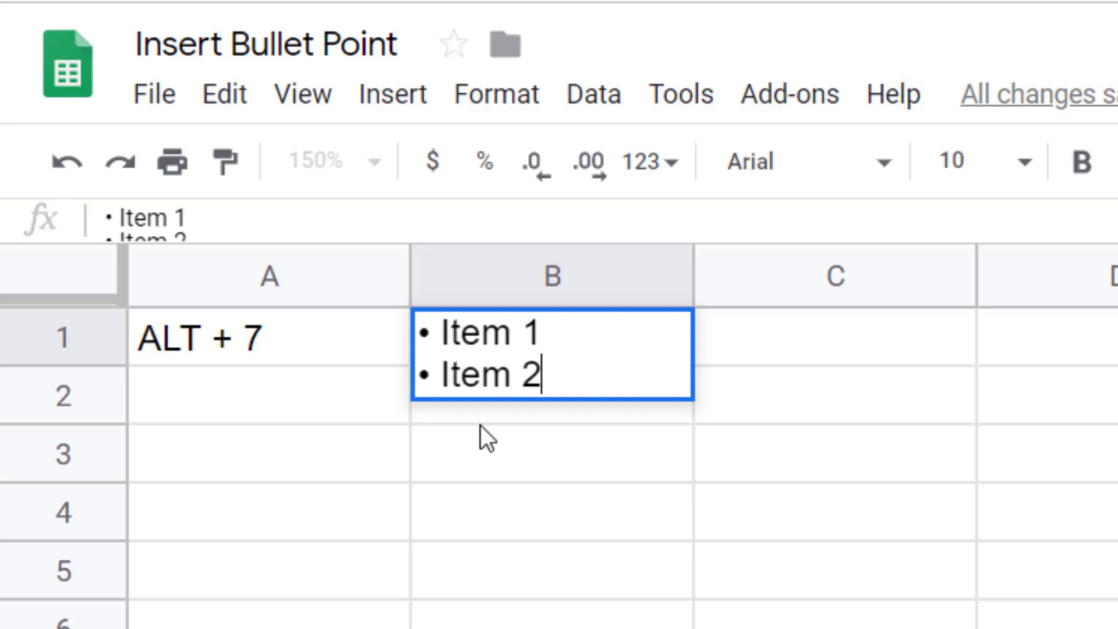
key("Return")
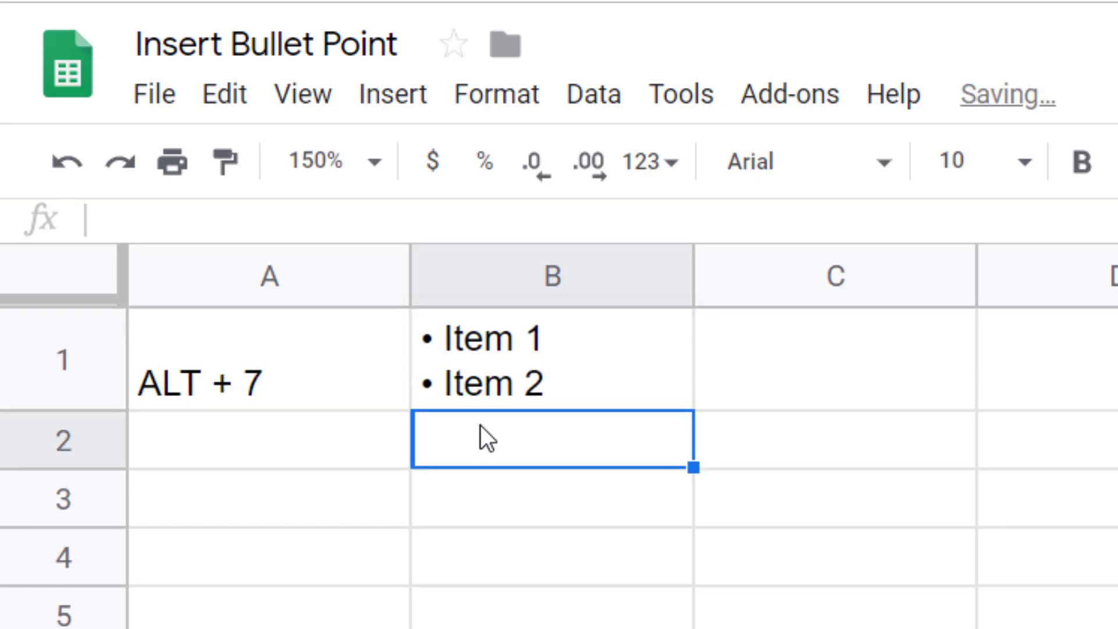
Step: Enter '• Item 3' in B2, then switch to the Formula sheet
key("Return")
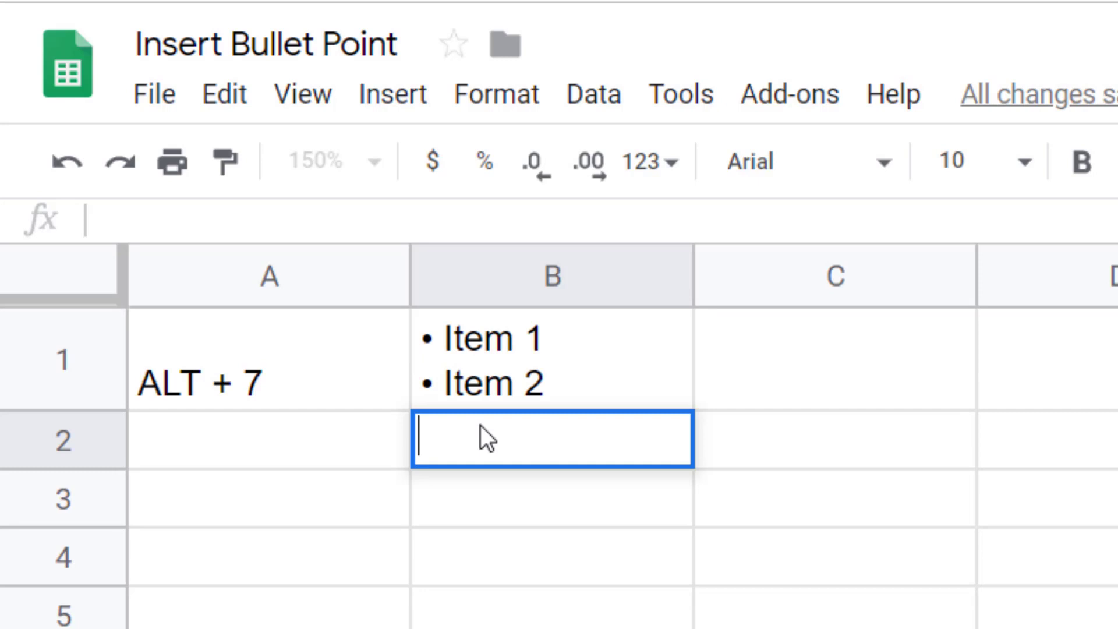
key("alt+KP_7")
type("Item")
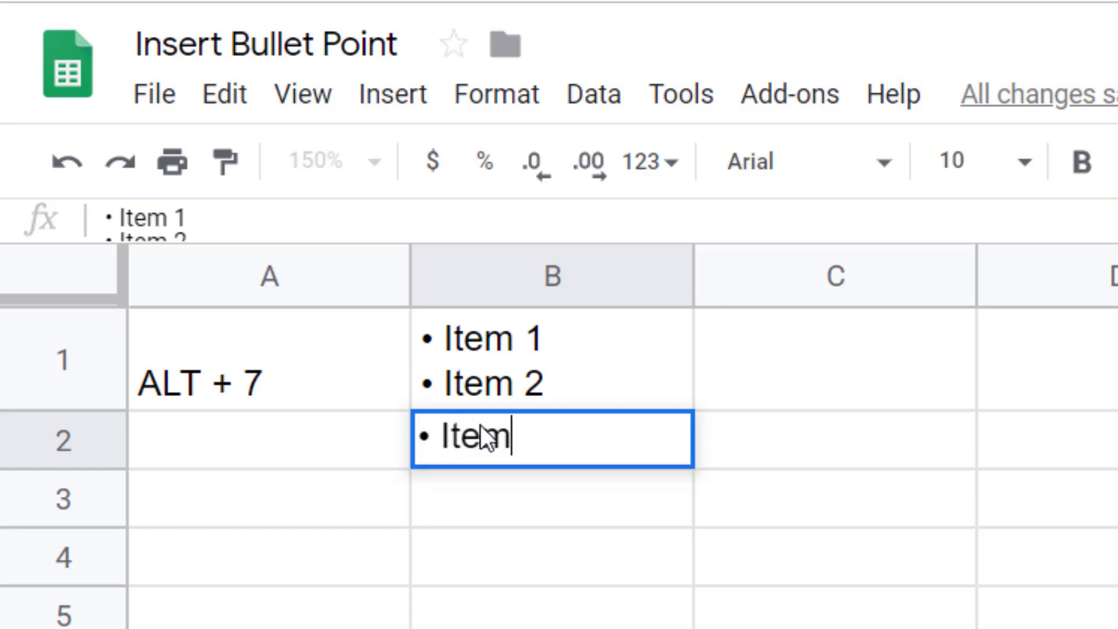
type(" 3")
key("Return")
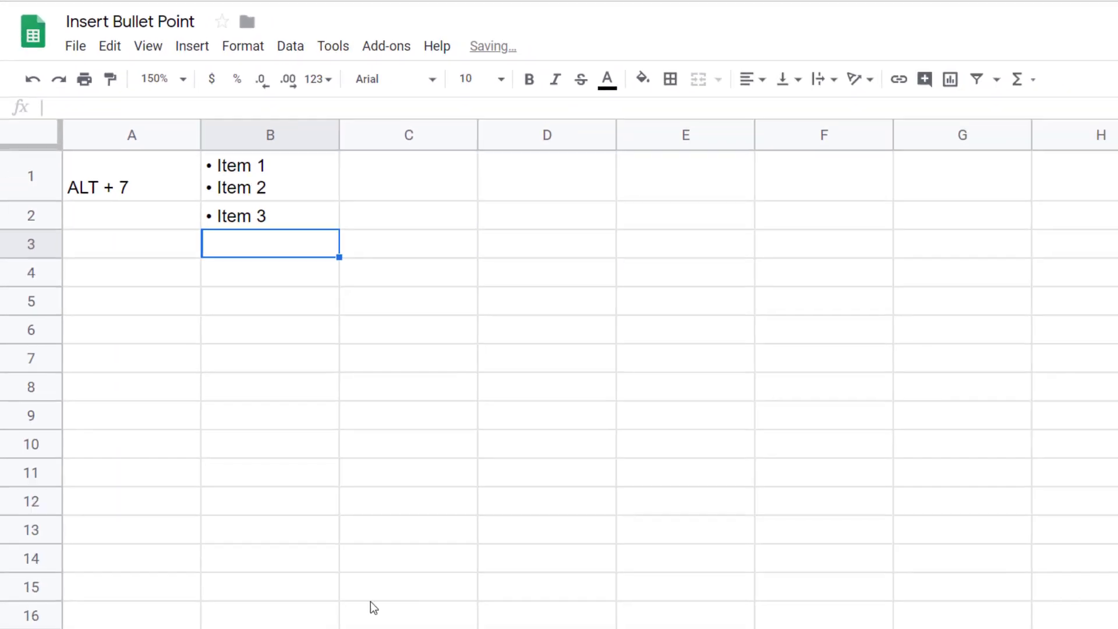
left_click(381, 607)
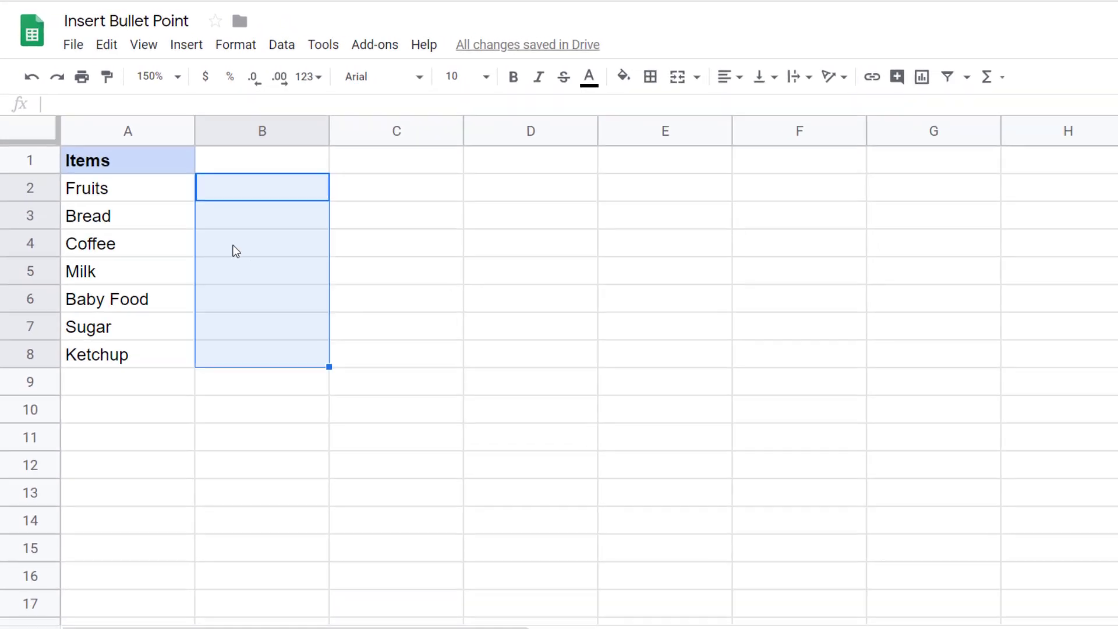
Step: Enter =CHAR(8226) in B2 so a bullet appears beside Fruits
left_click(235, 195)
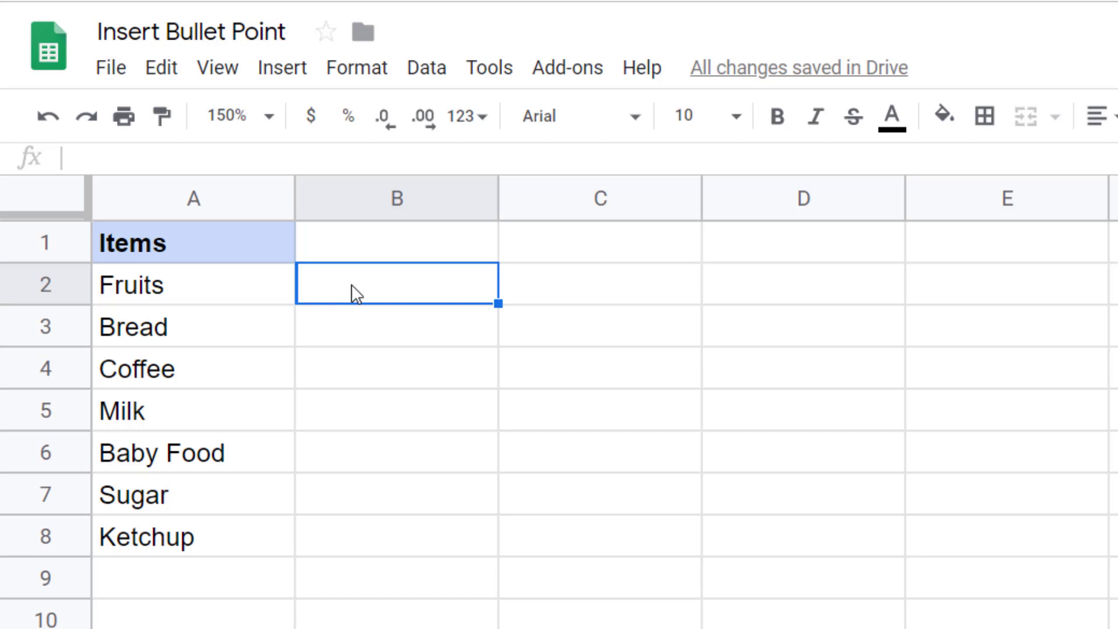
type("=Char")
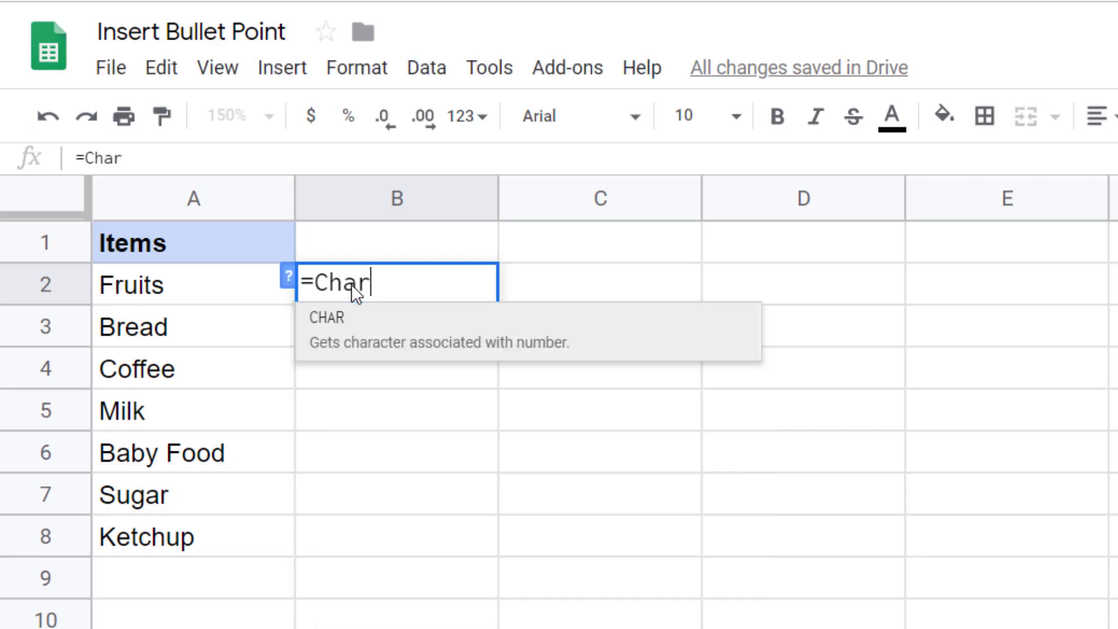
key("Tab")
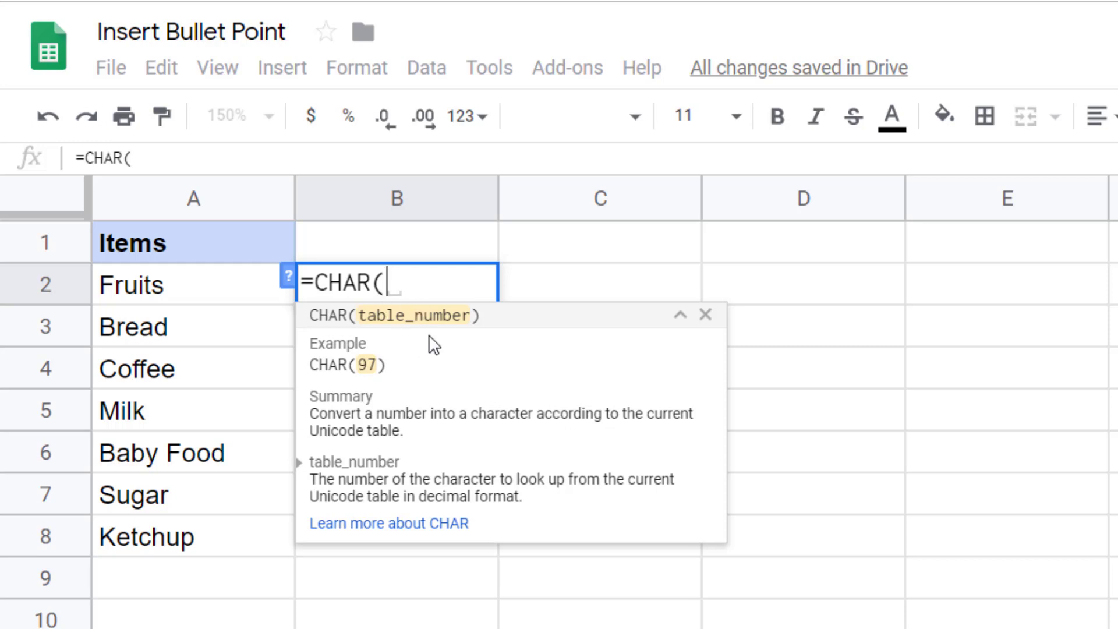
type("8")
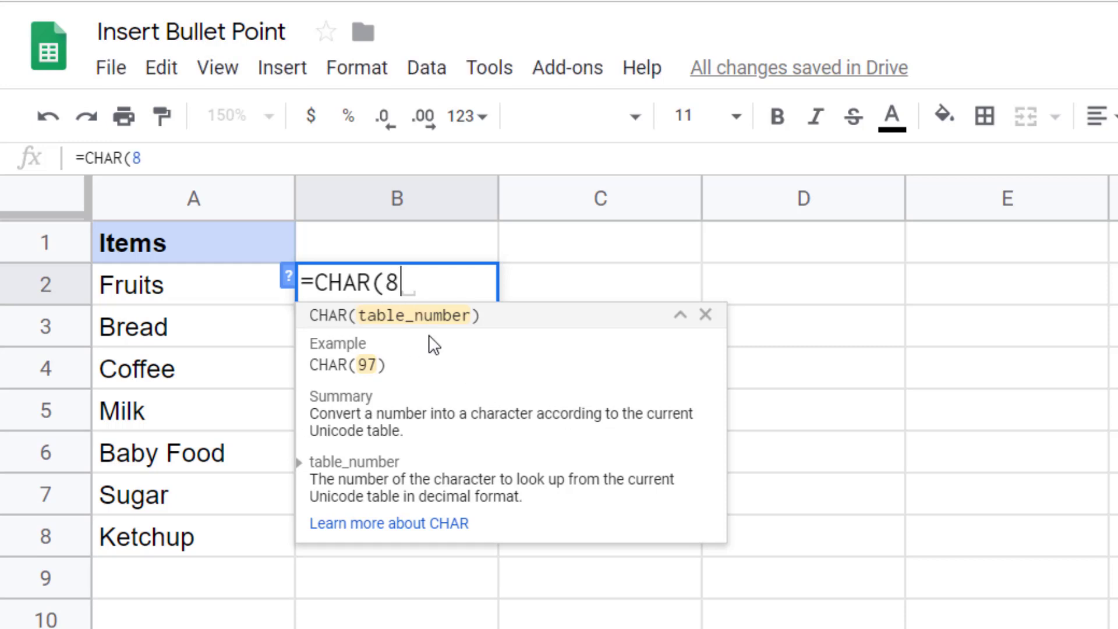
type("226)")
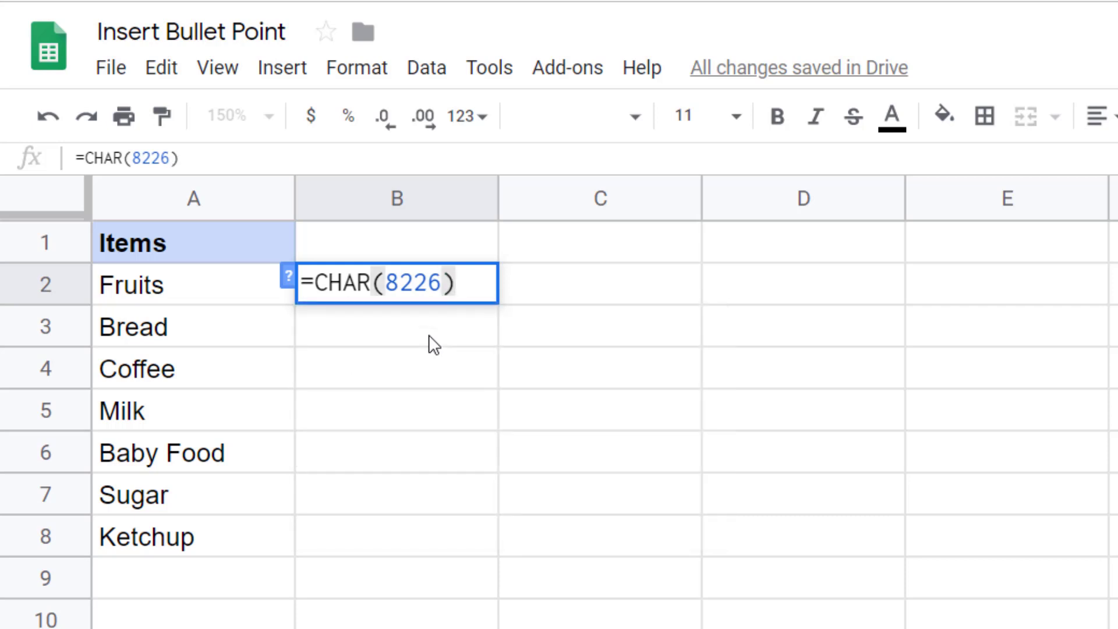
key("Return")
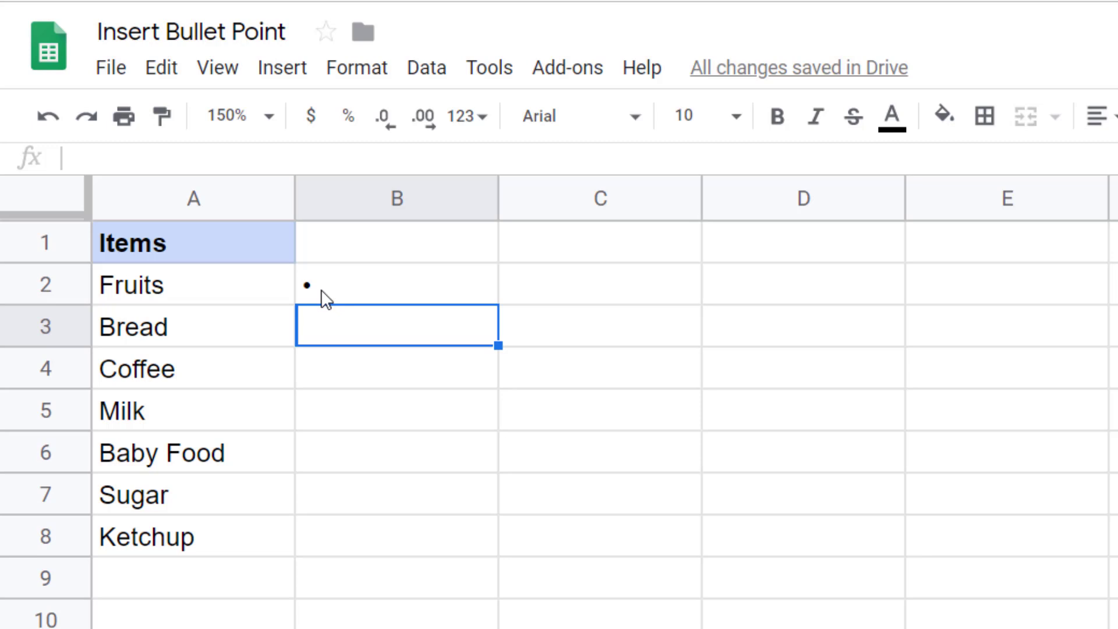
Step: Change the B2 formula to =CHAR(8226)&" "&A2 to show '• Fruits'
double_click(339, 292)
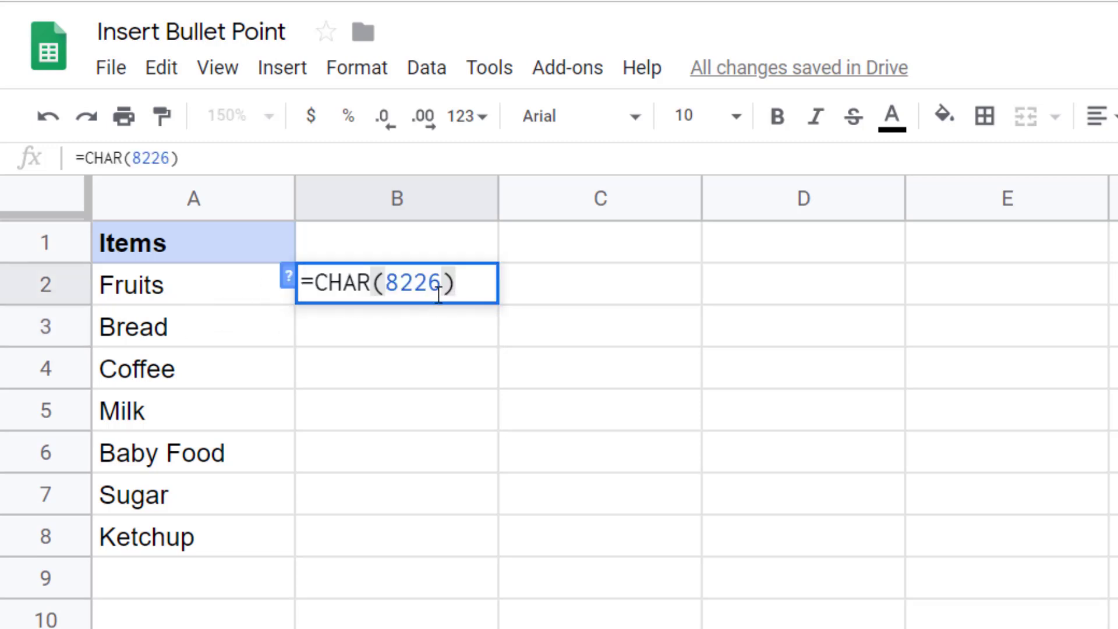
type("&")
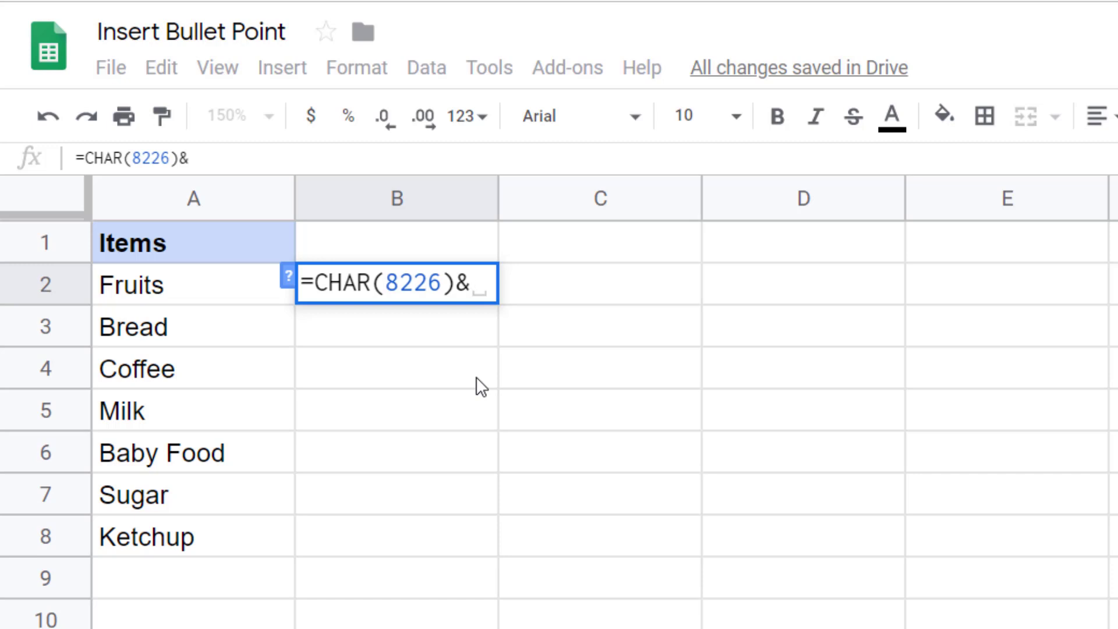
type("\" \"")
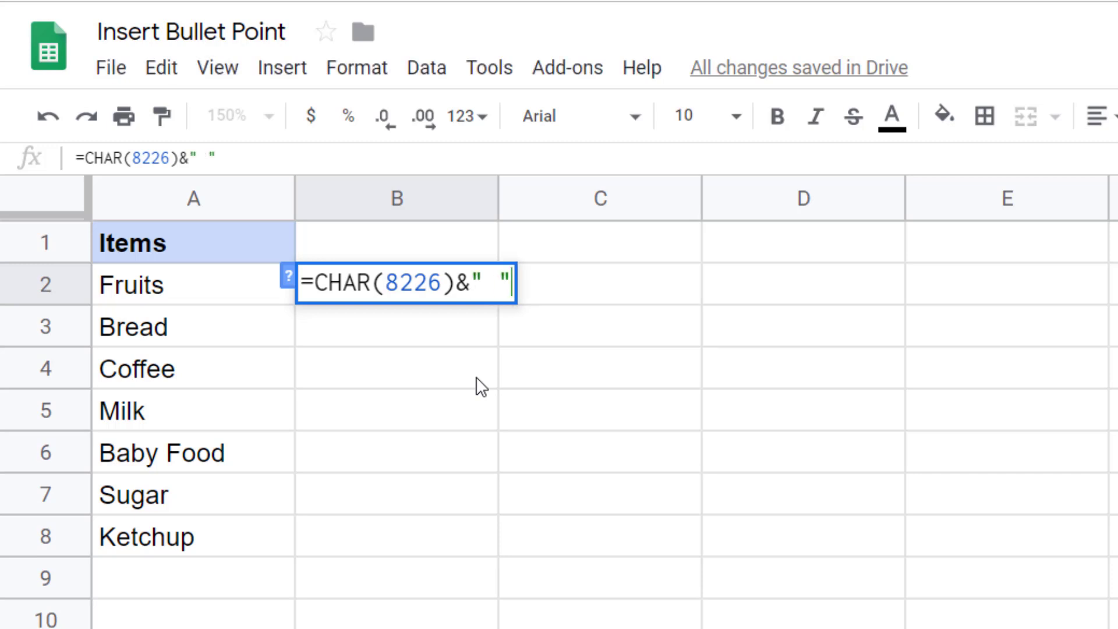
type("&")
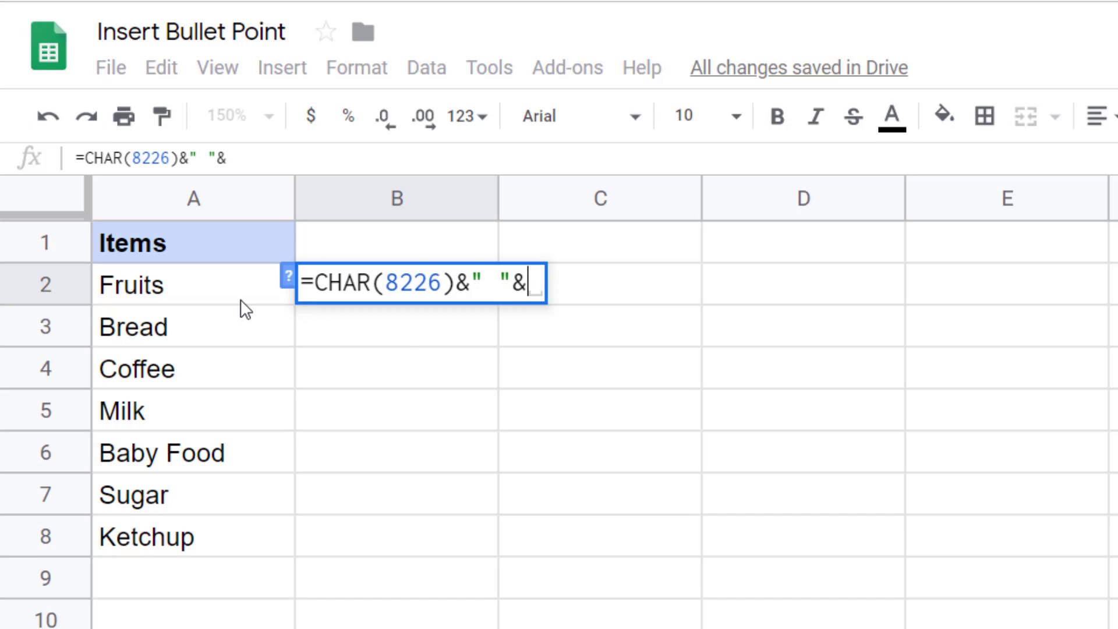
left_click(229, 291)
key("Return")
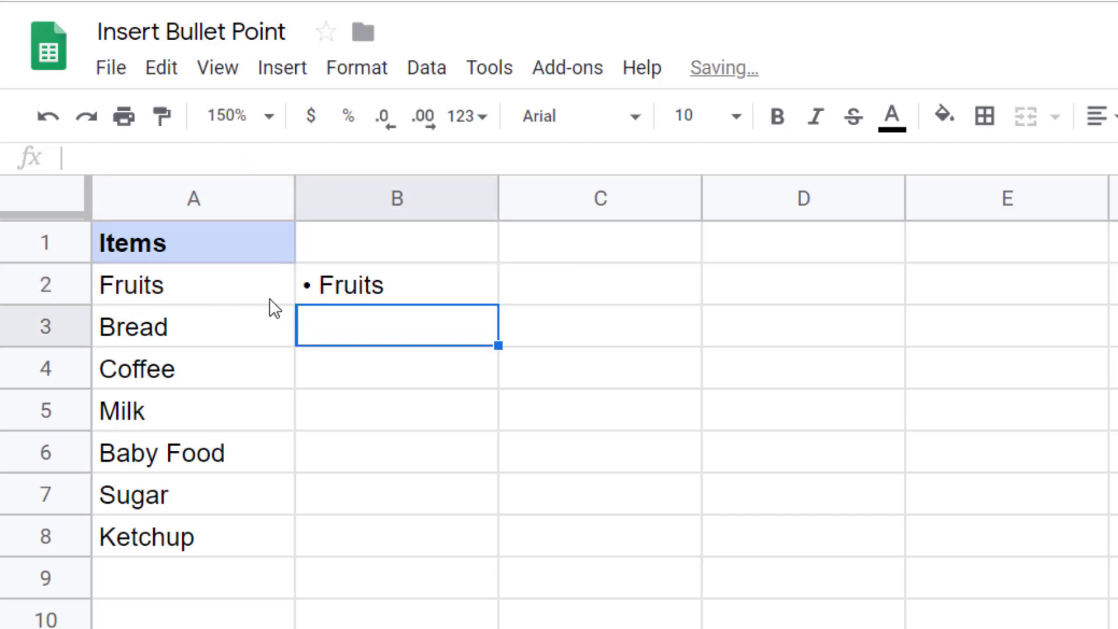
Step: Fill the bullet formula down to B8 and copy B2:B8
left_click(376, 291)
left_click_drag(498, 301, 492, 550)
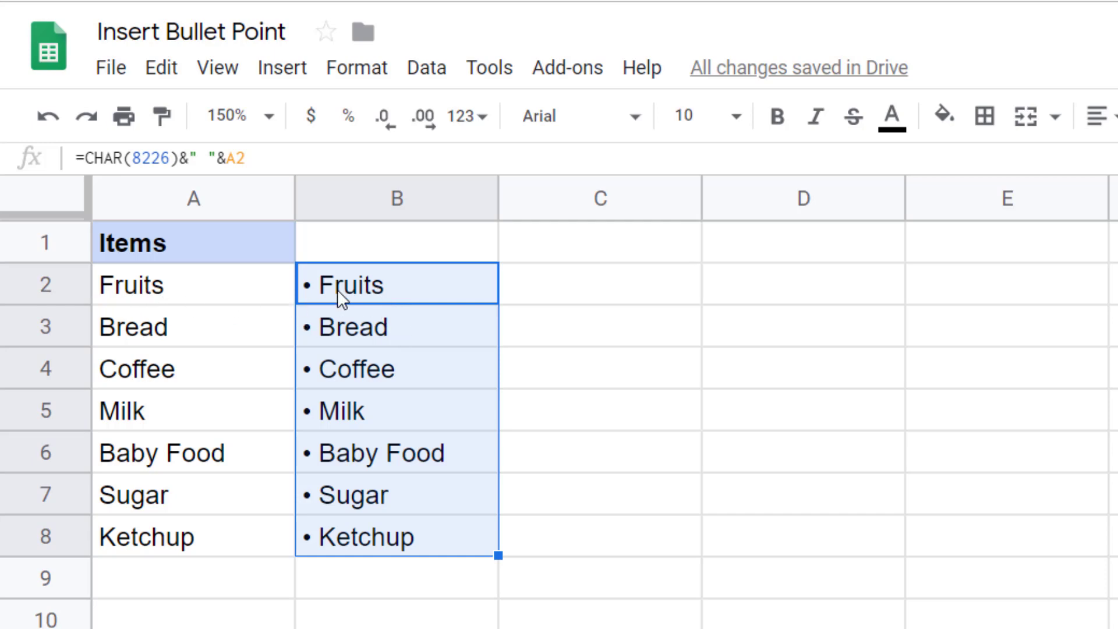
key("ctrl+c")
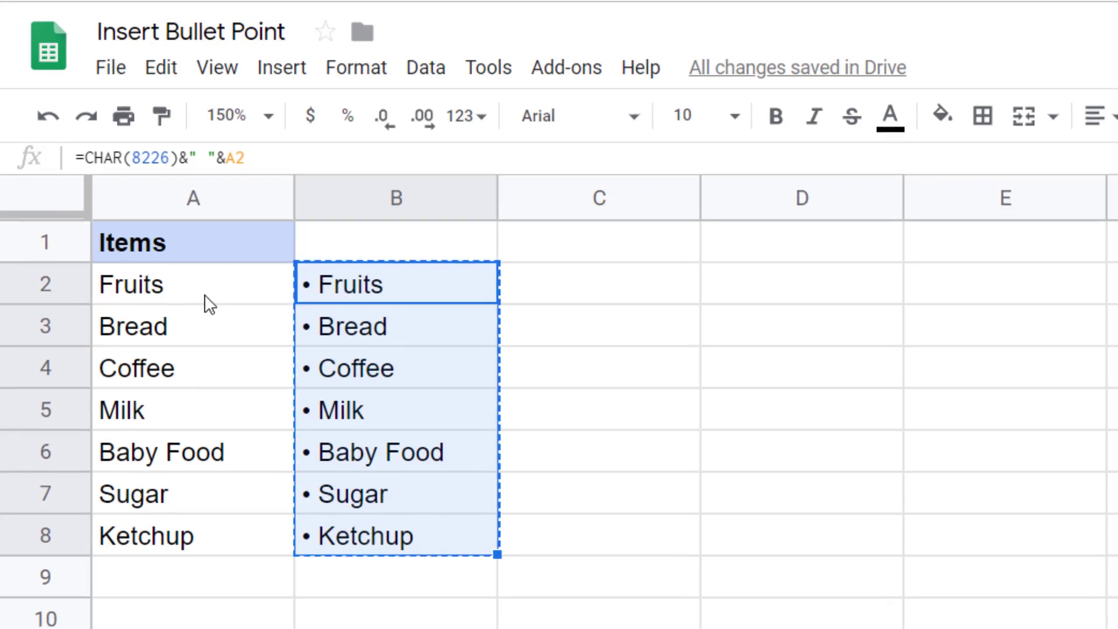
Step: Paste the bulleted items as values only into column C from C2
left_click(488, 256)
right_click(487, 256)
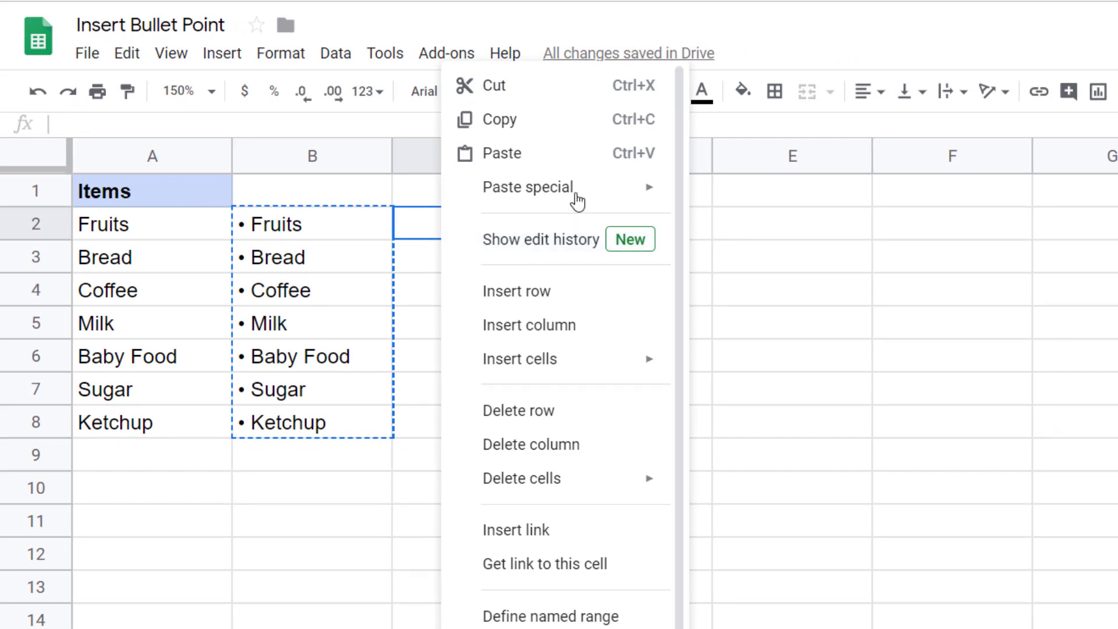
mouse_move(597, 212)
left_click(704, 194)
Step: Paste the bulleted values over column A from A2 and clear B2:B8
left_click(156, 230)
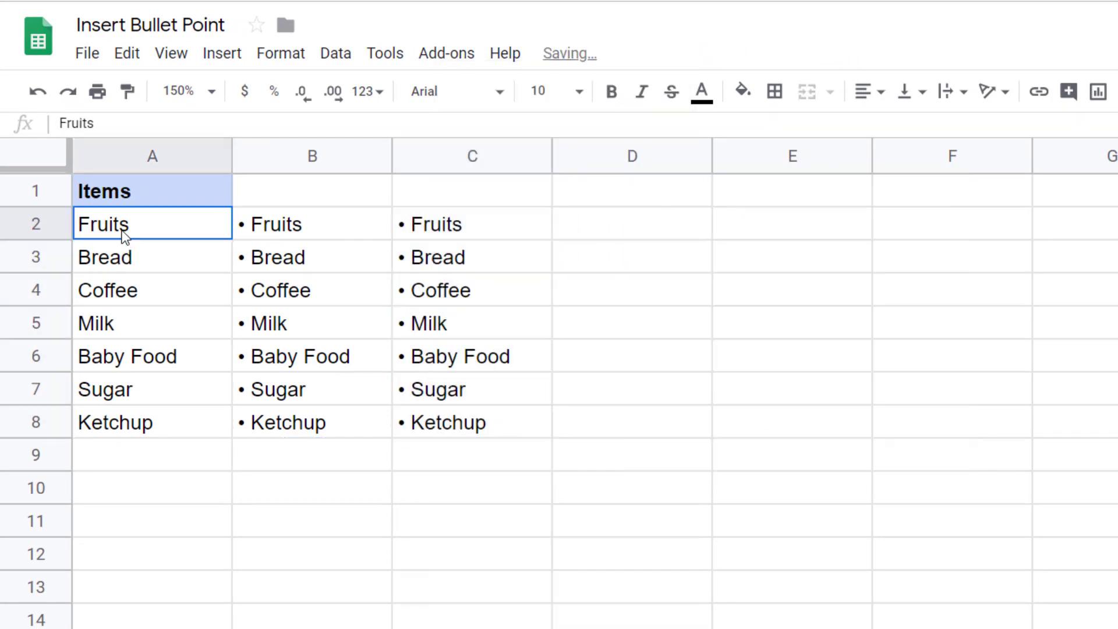
right_click(156, 229)
mouse_move(324, 189)
left_click(393, 194)
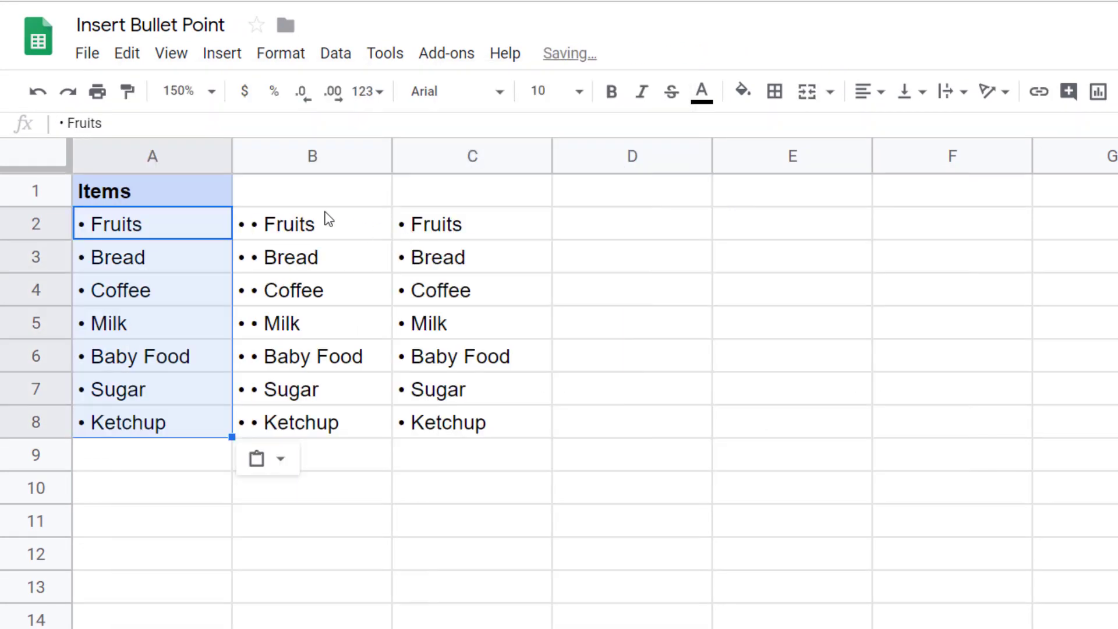
left_click_drag(325, 221, 314, 423)
key("Delete")
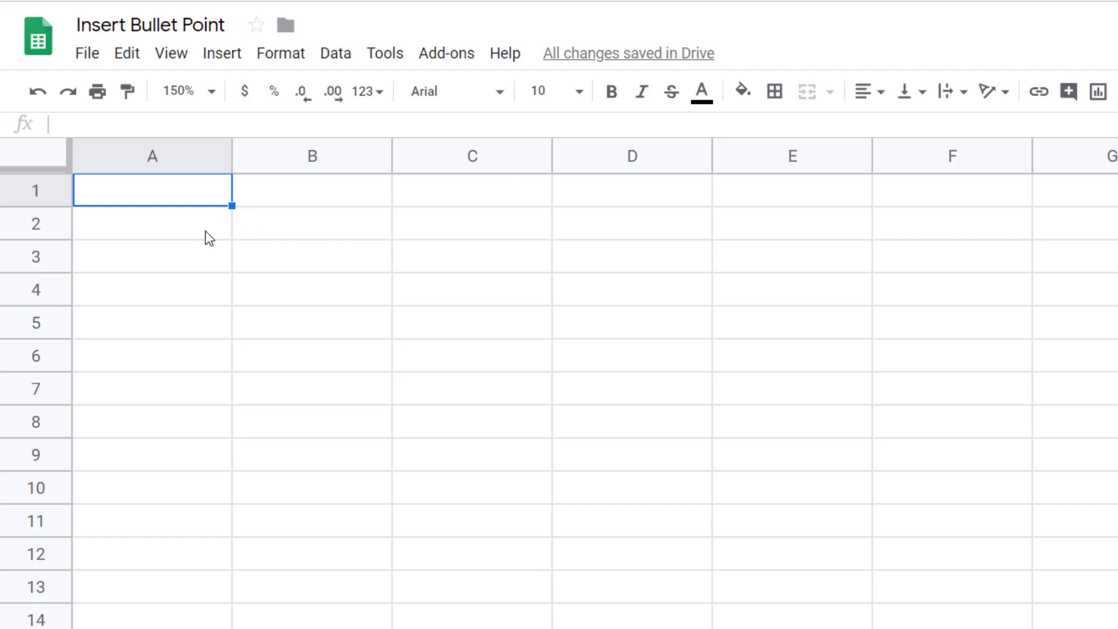
Step: Enter 'Item 1' in A1, then select A1:A13
type("Item 1")
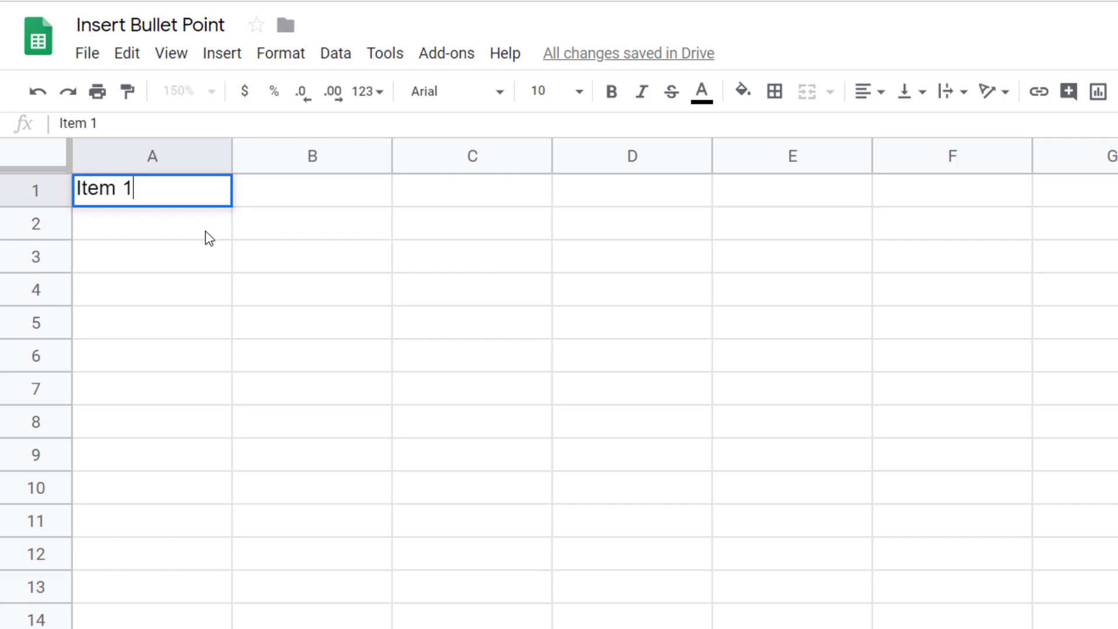
key("Return")
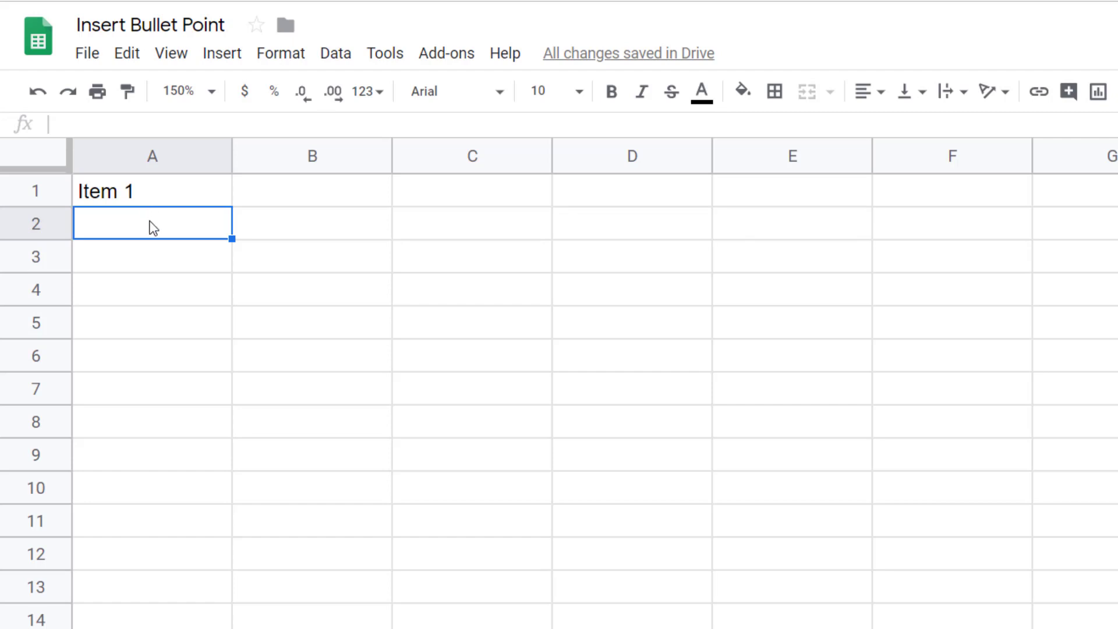
left_click(116, 197)
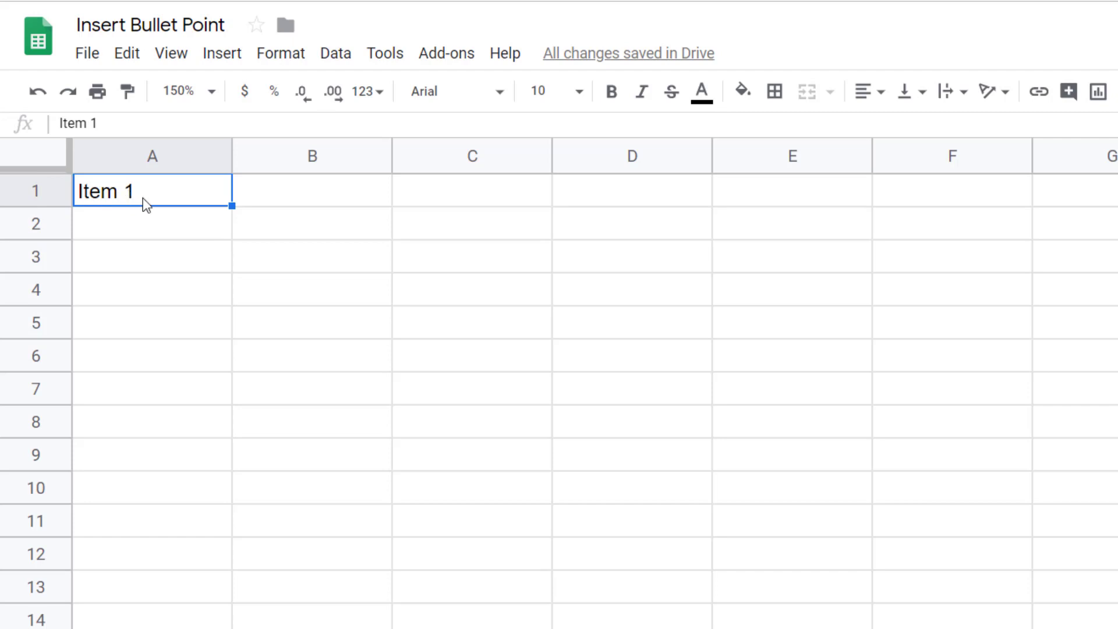
left_click_drag(161, 196, 180, 573)
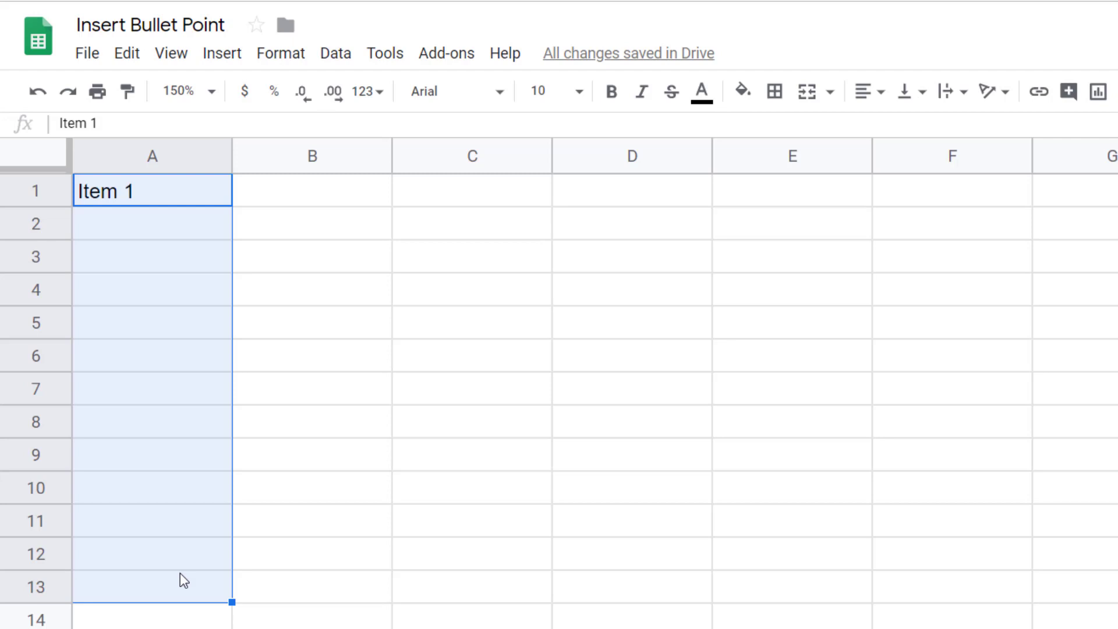
Step: Open Format > Number > More formats > Custom number format for A1:A13
left_click(334, 56)
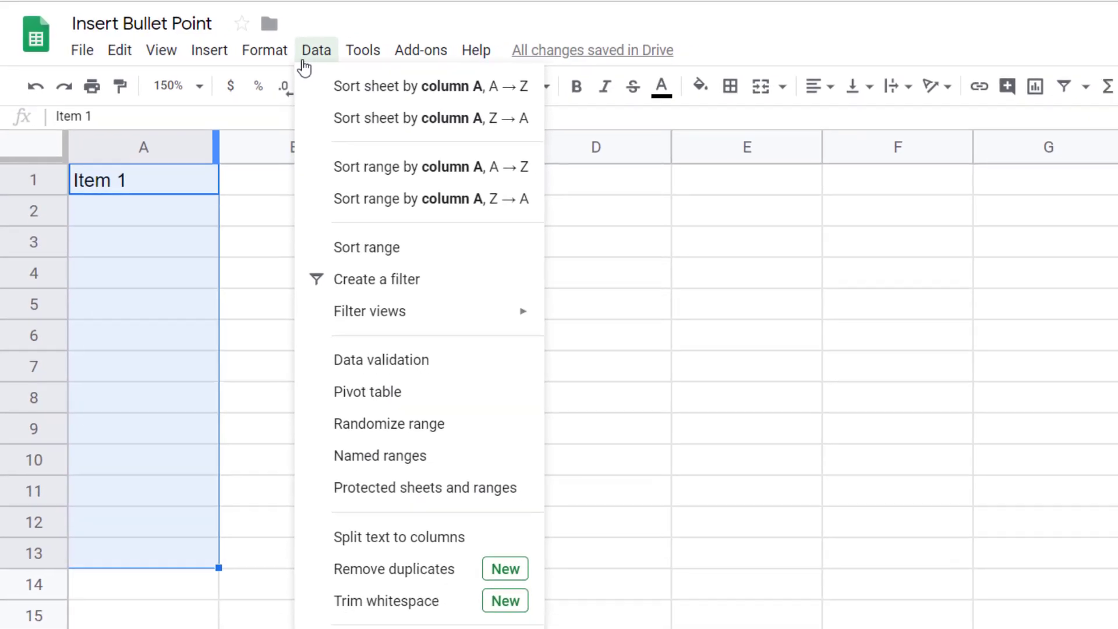
mouse_move(264, 50)
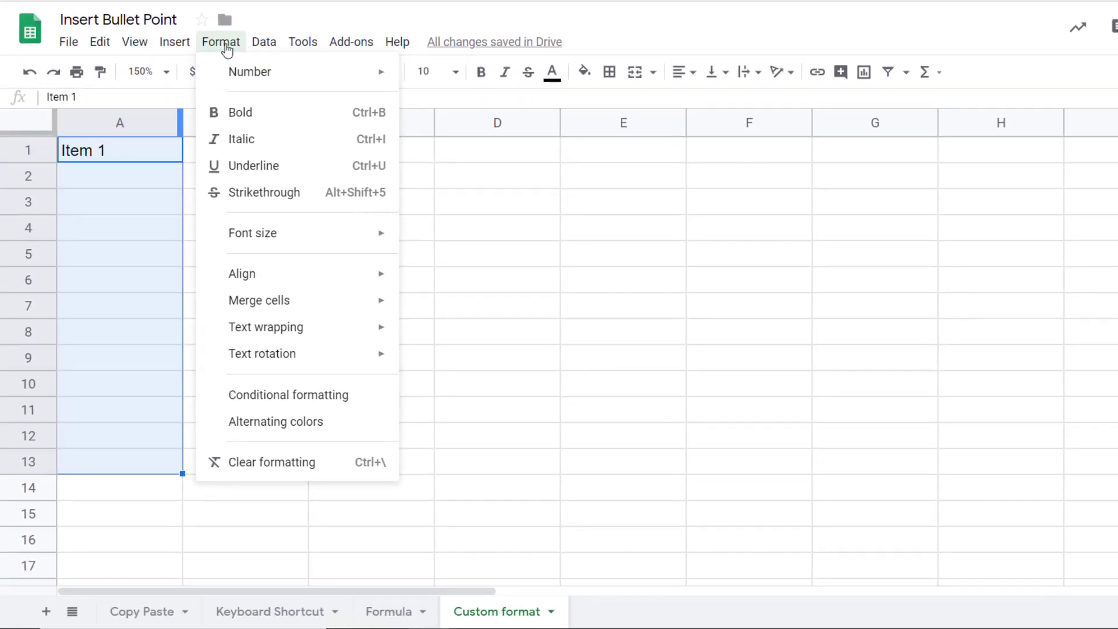
mouse_move(299, 98)
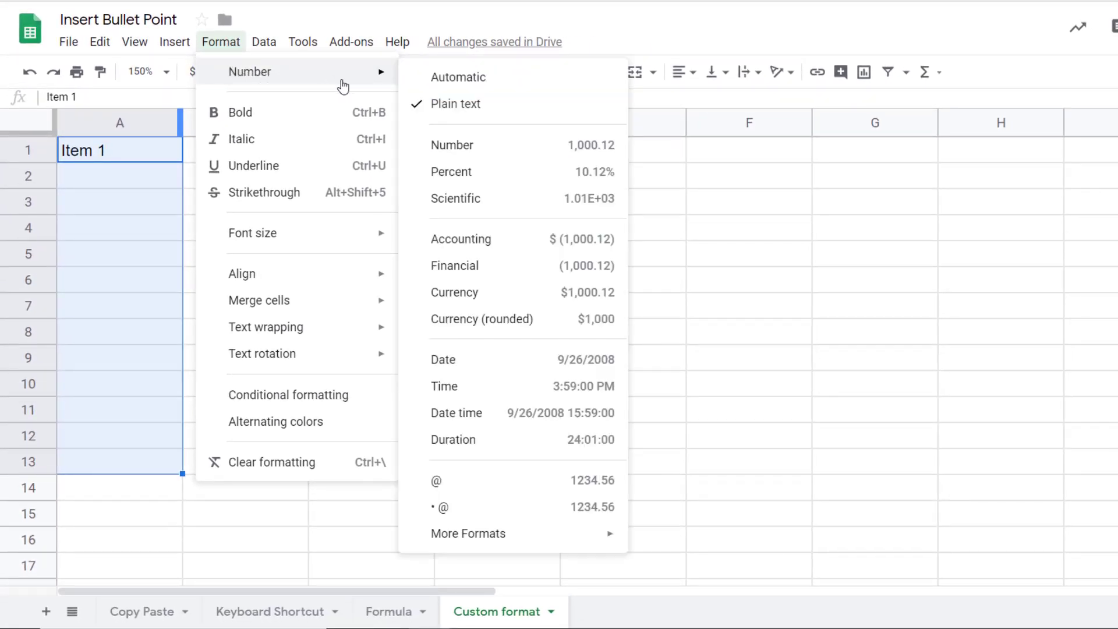
mouse_move(430, 536)
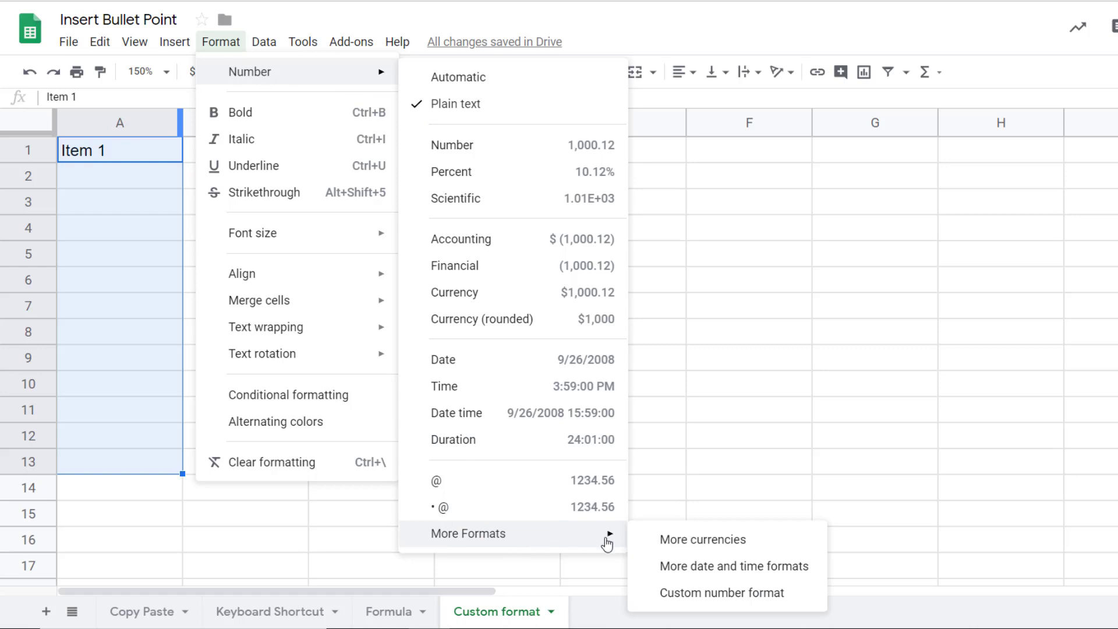
left_click(724, 594)
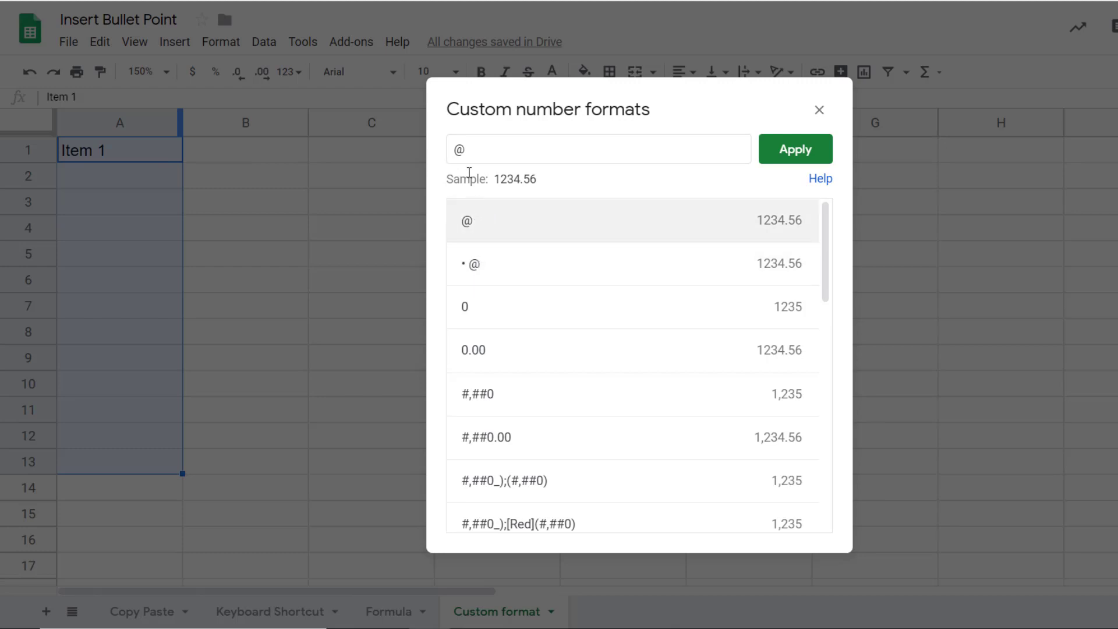
Step: Place the cursor in the custom format field and select the article's ● bullet
left_click(457, 151)
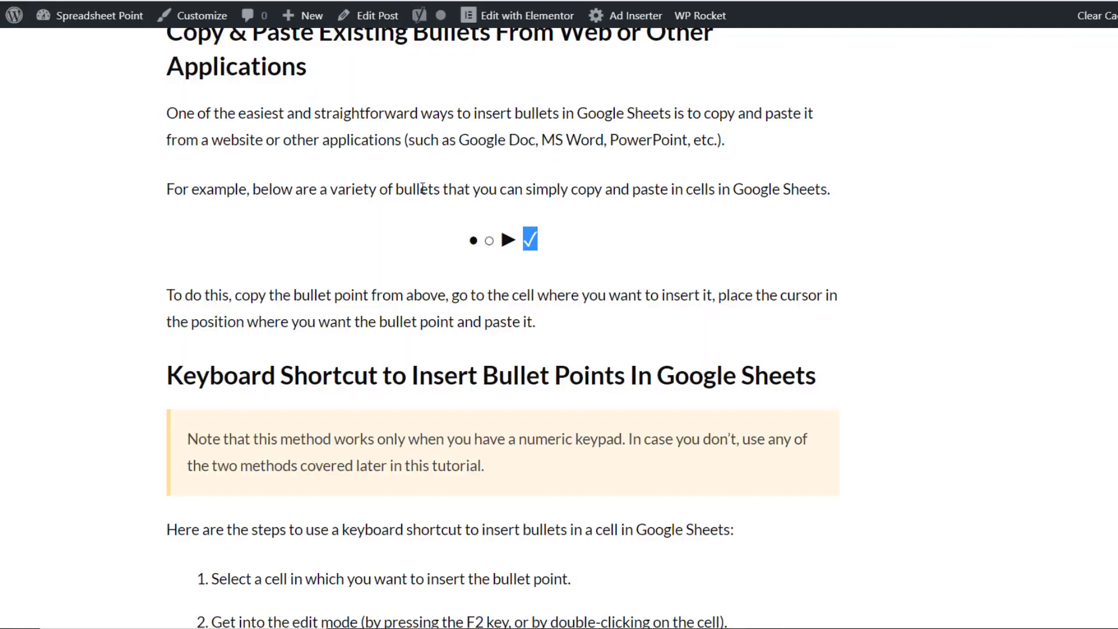
double_click(471, 241)
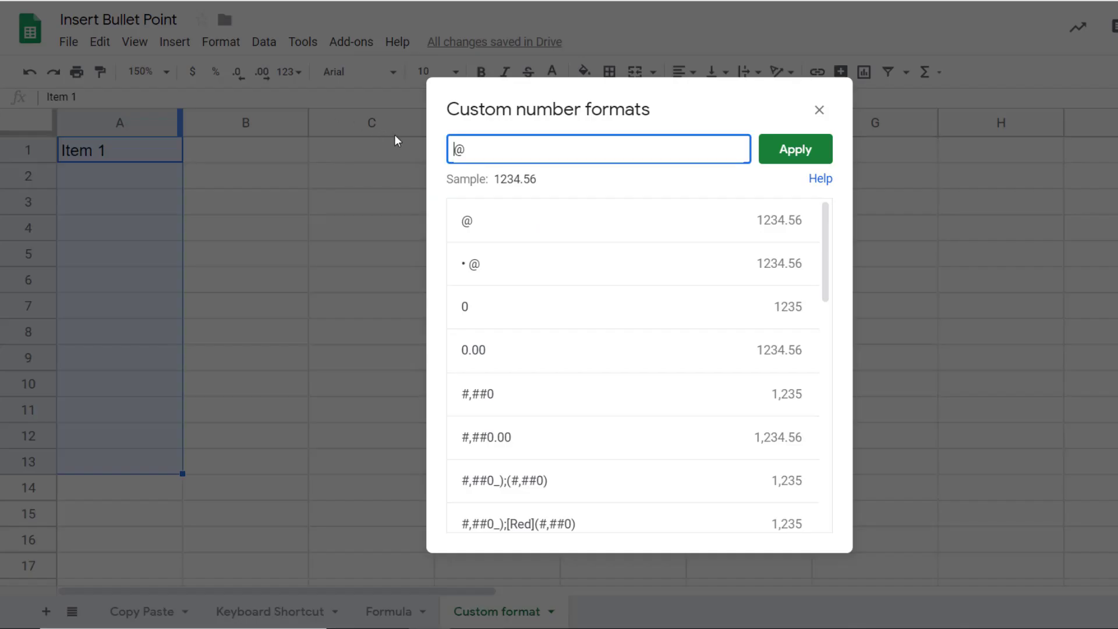
Step: Apply the bullet-space-@ custom format to column A, then enter Item 2 and Item 3 in A2:A3
key("ctrl+v")
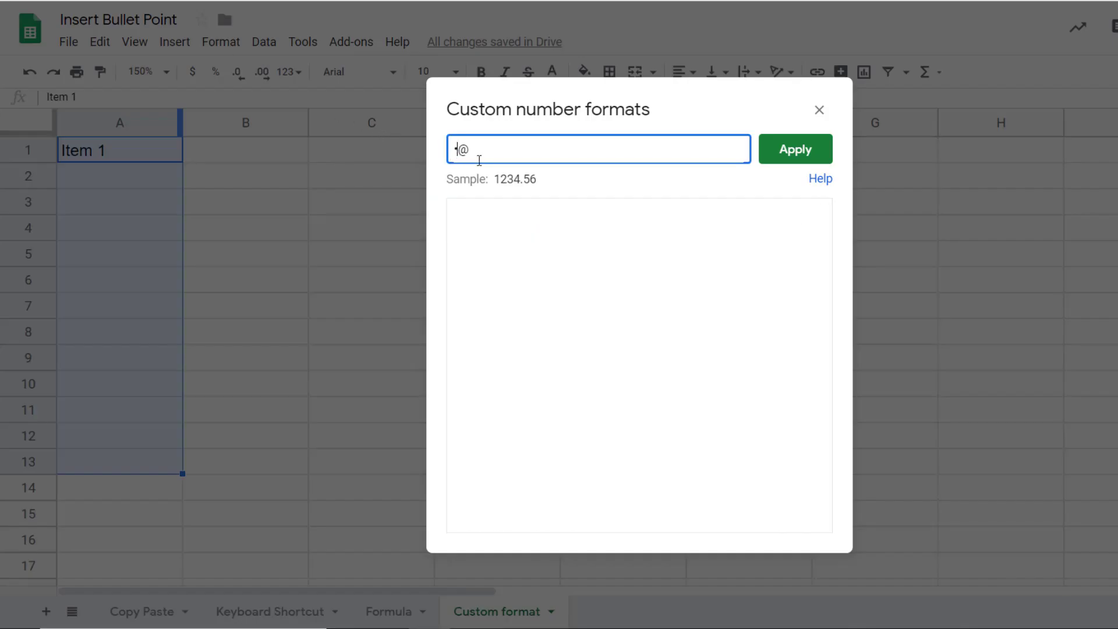
left_click(789, 153)
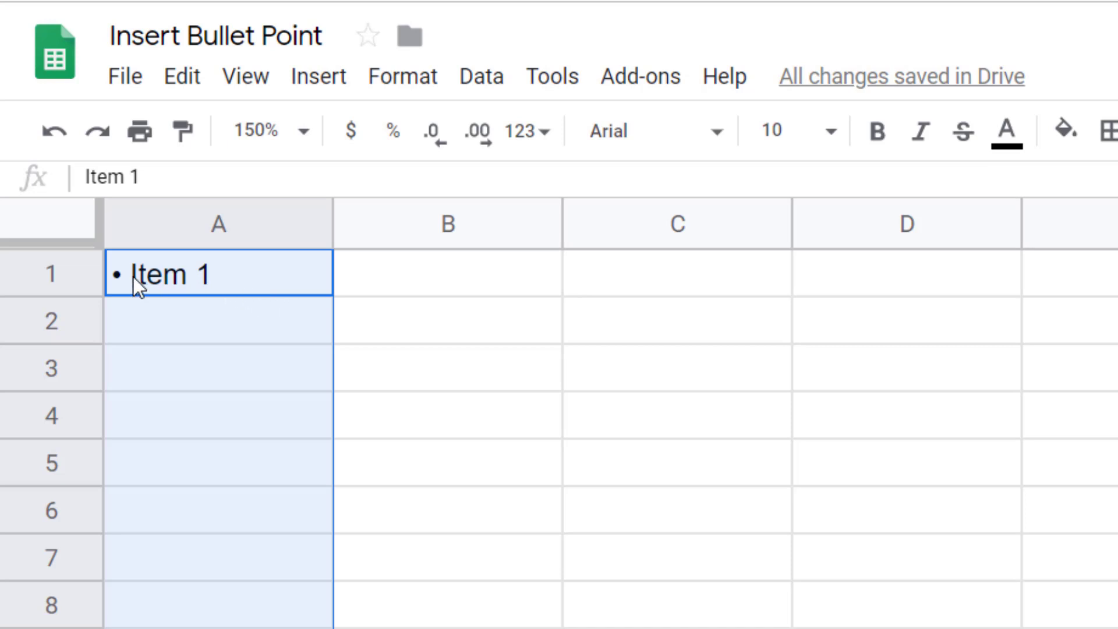
left_click(229, 324)
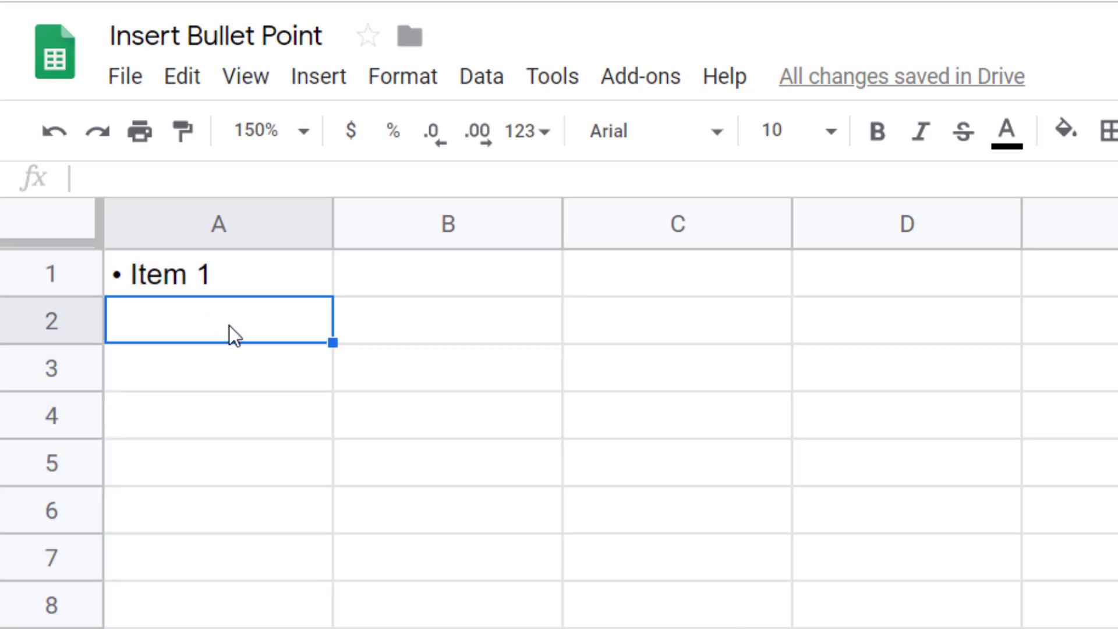
type("Item 2")
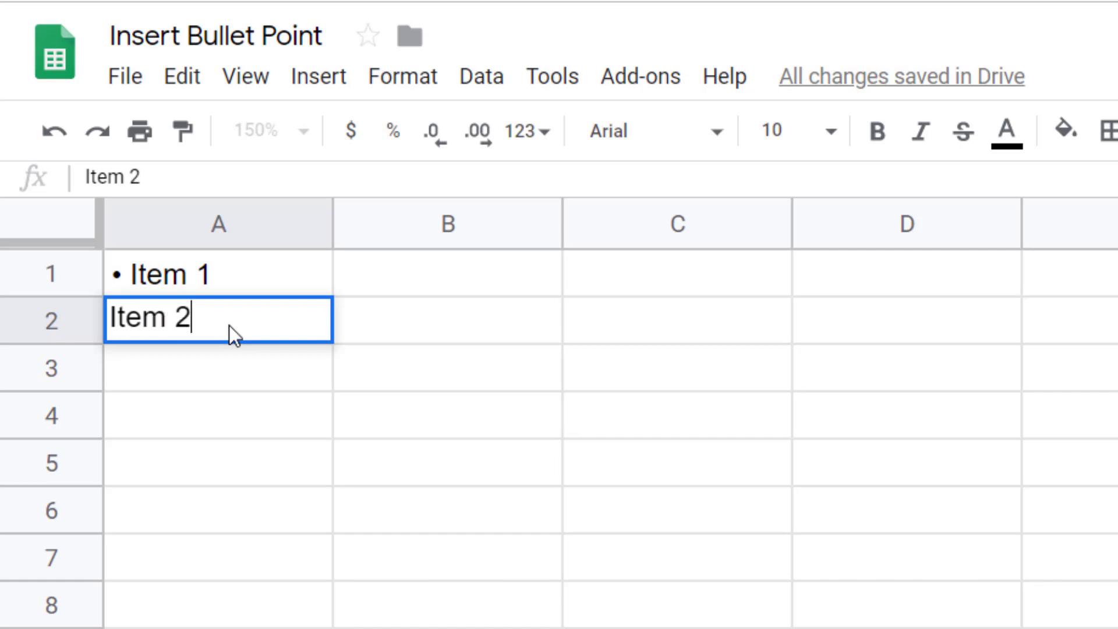
key("Return")
type("Item 3")
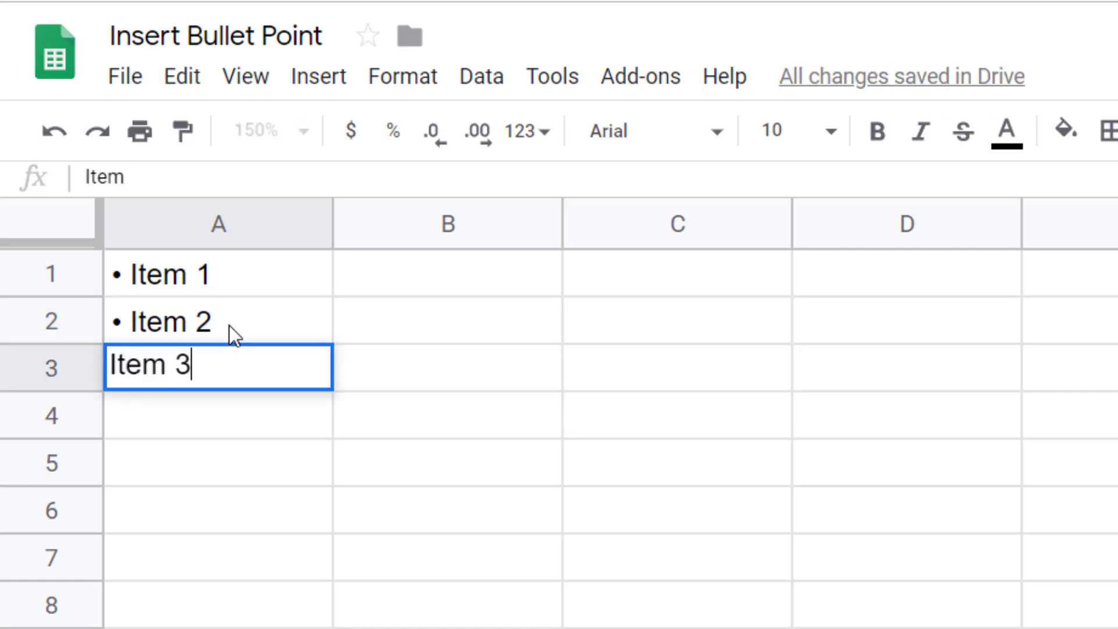
key("Return")
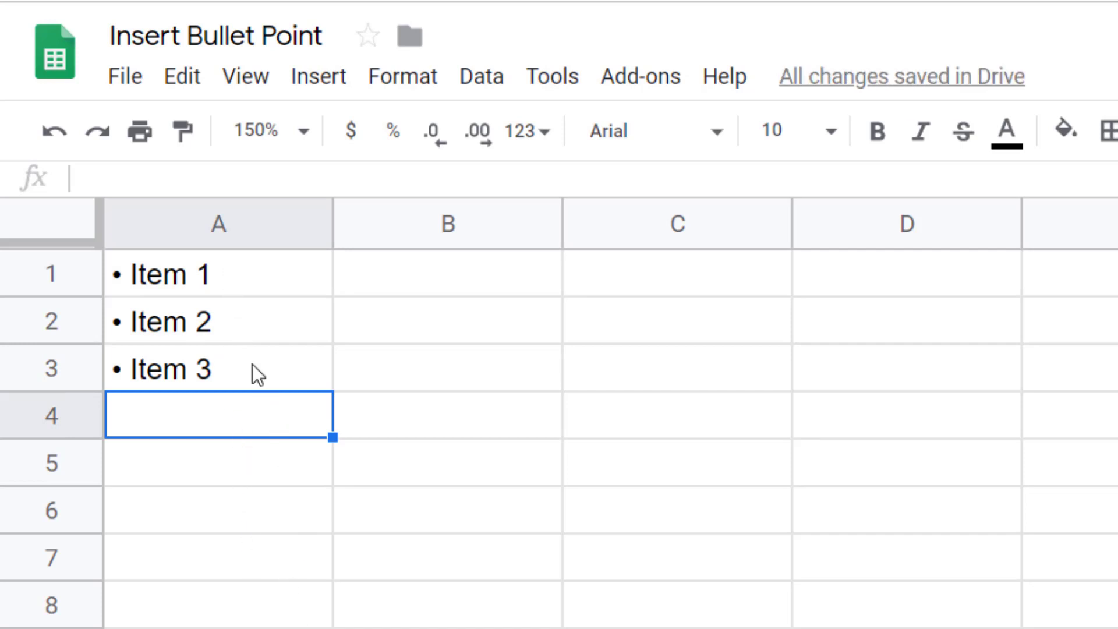
left_click(229, 275)
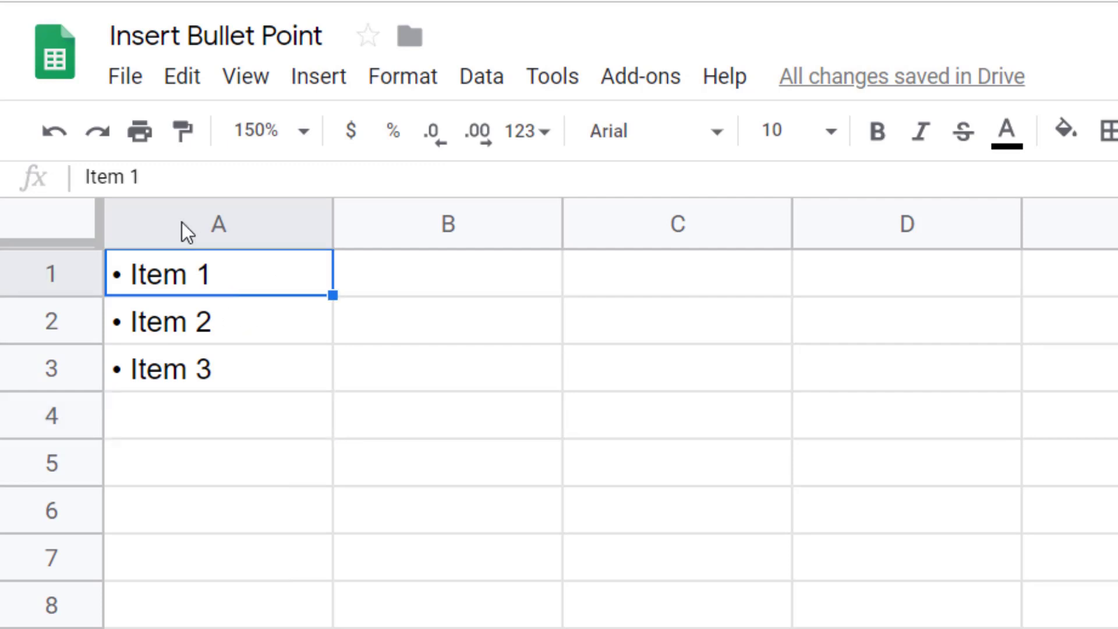
left_click(164, 177)
left_click_drag(165, 177, 92, 176)
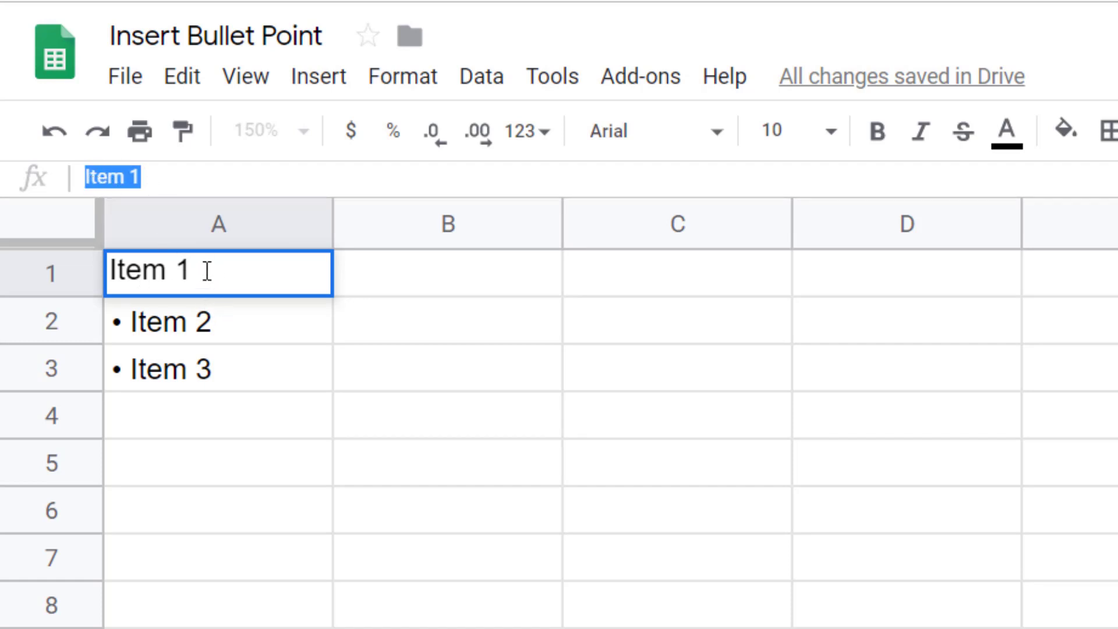
key("Escape")
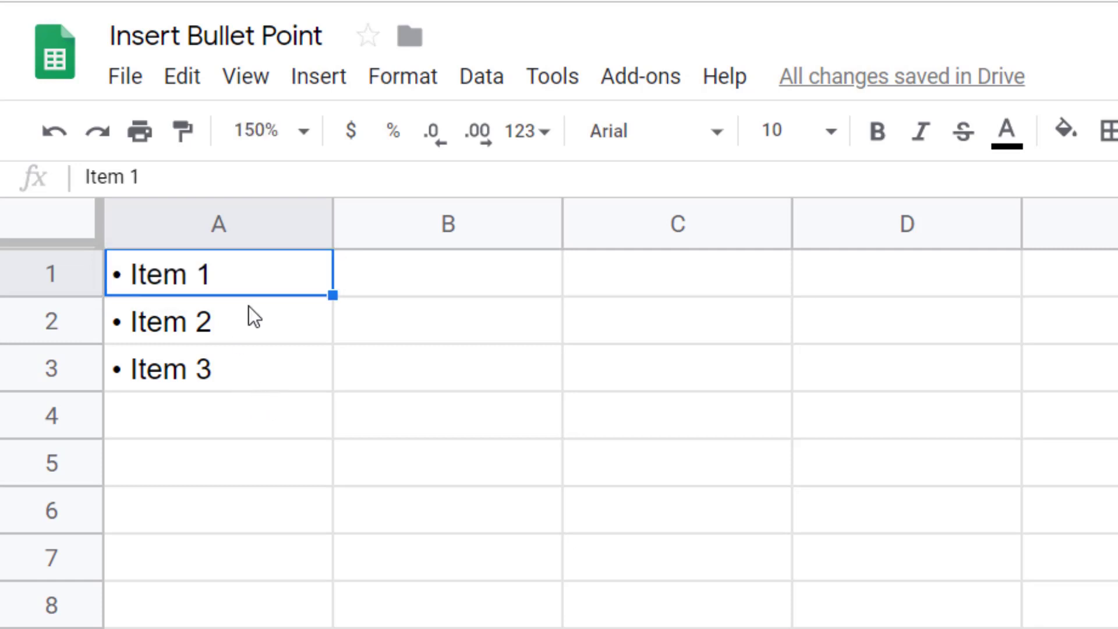